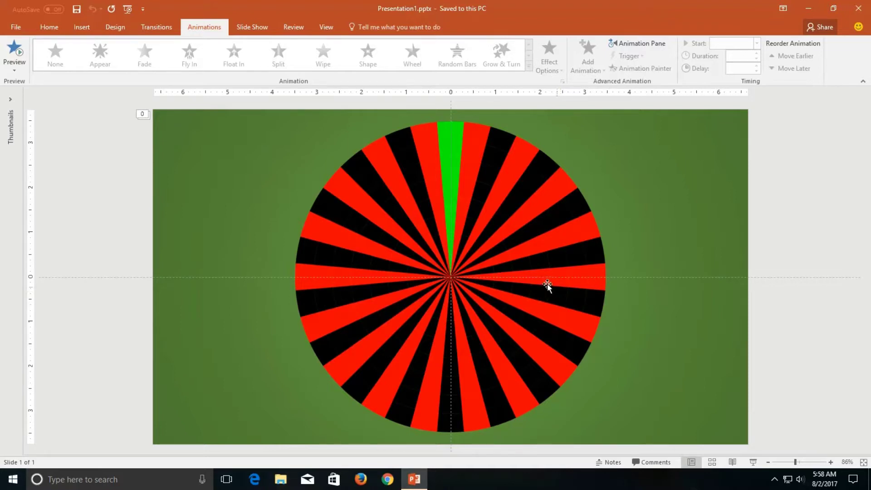
- Replay the striped wheel's animation preview several times, then bring up the File Info page
left_click(365, 149)
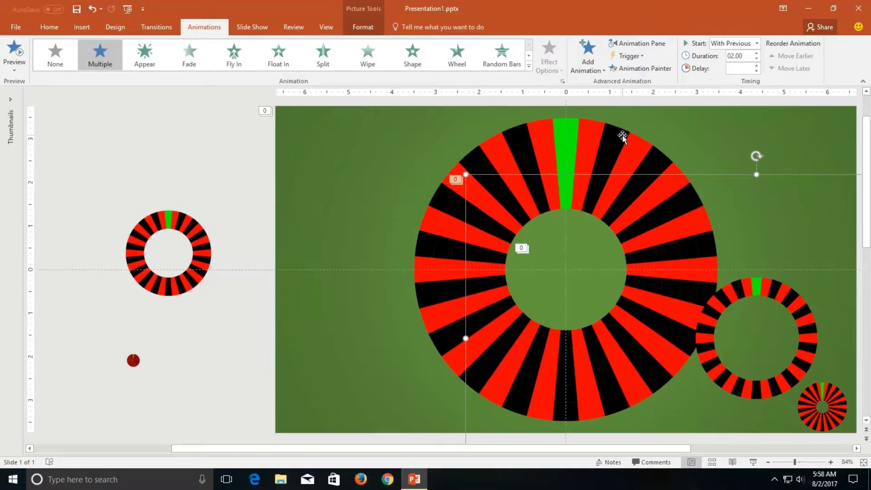
left_click(622, 135)
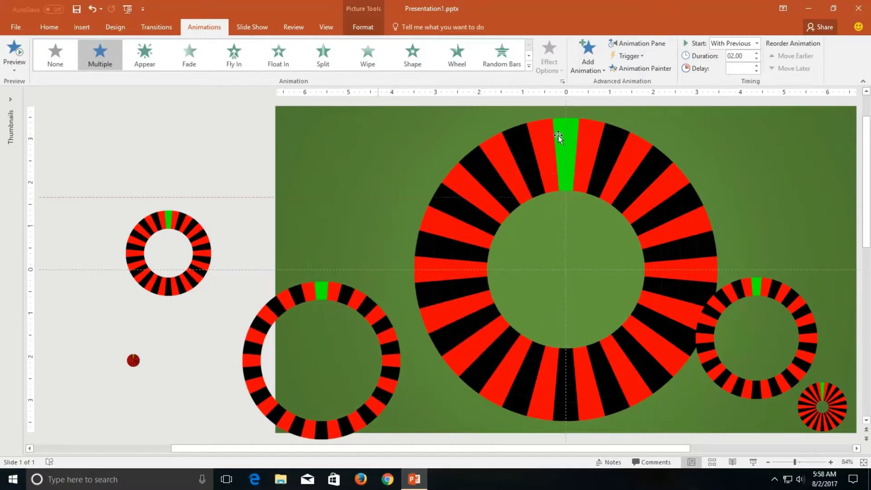
left_click(569, 128)
left_click(455, 165)
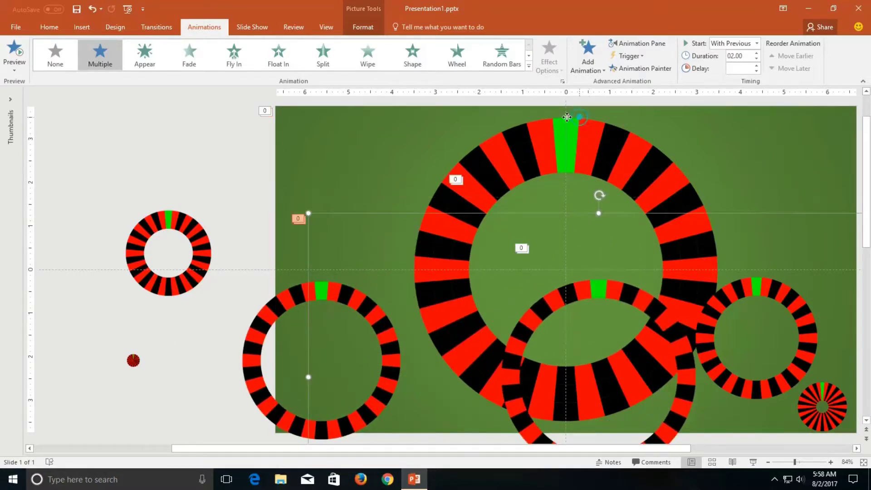
left_click(598, 151)
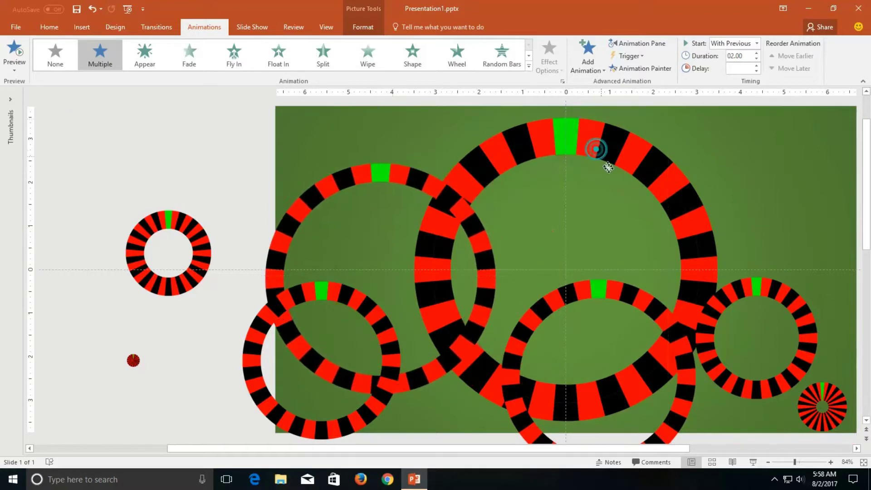
left_click(598, 122)
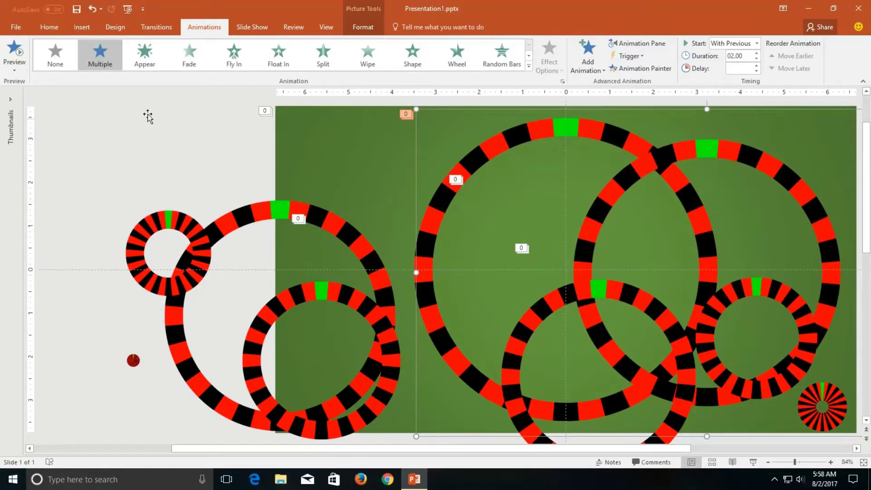
left_click(21, 27)
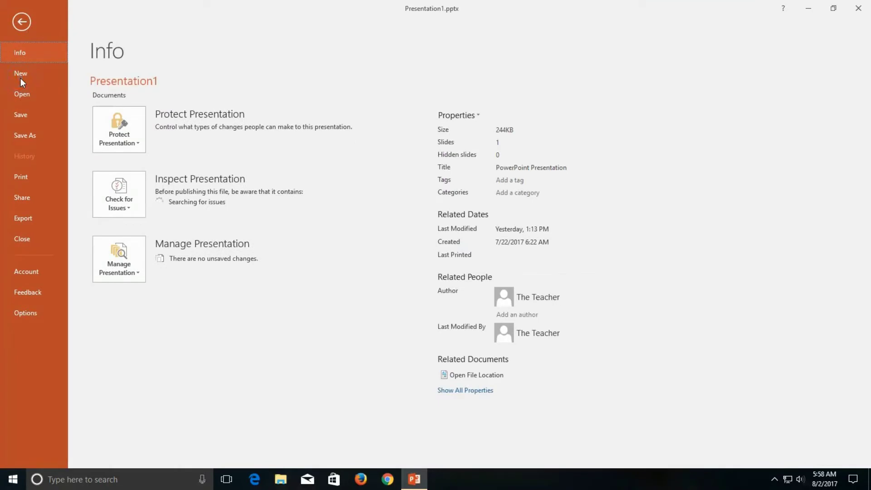
- Create a new blank presentation and collapse the slide thumbnail pane
left_click(20, 77)
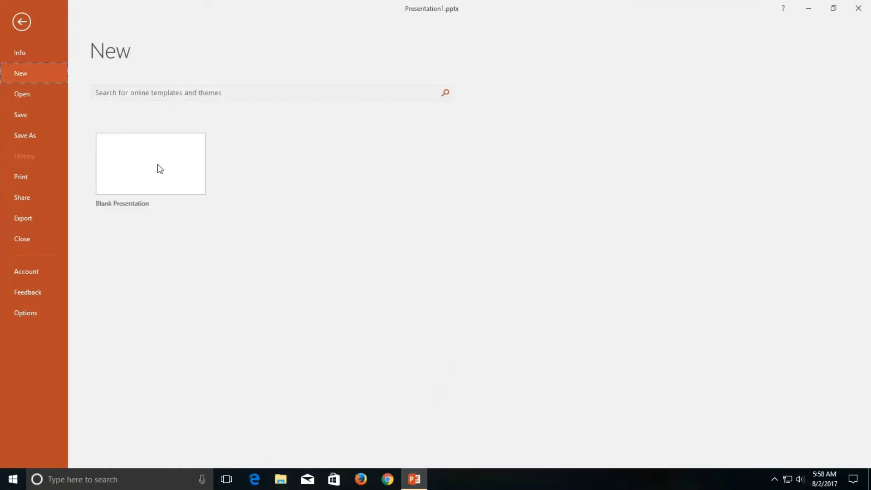
left_click(157, 164)
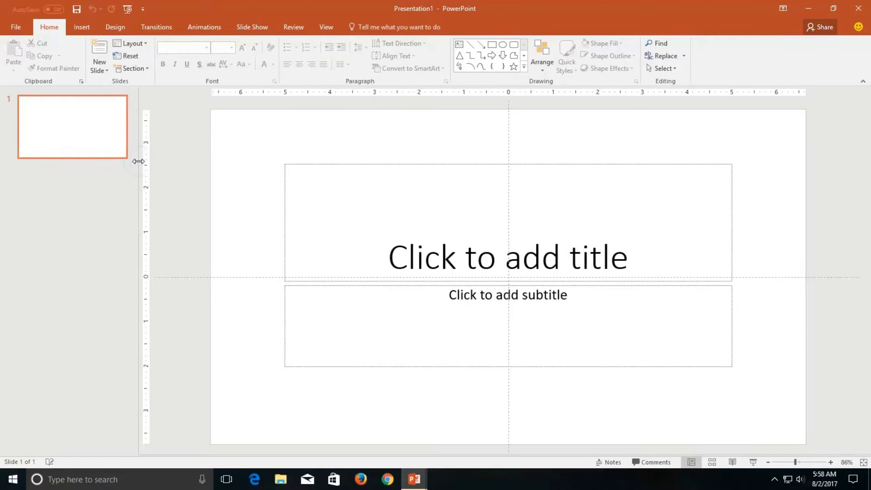
left_click_drag(139, 161, 7, 158)
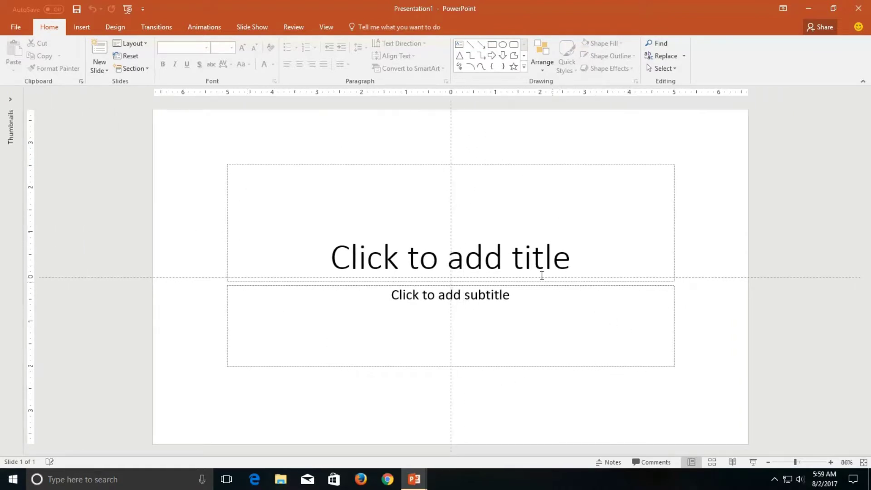
- Turn on the slide's drawing guides
left_click(329, 28)
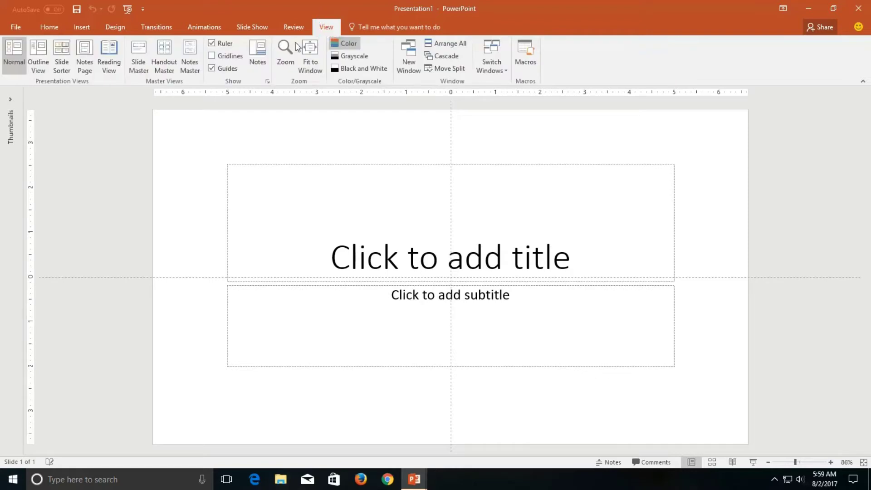
left_click(212, 68)
left_click(211, 68)
- Change the slide layout to Blank
left_click(48, 26)
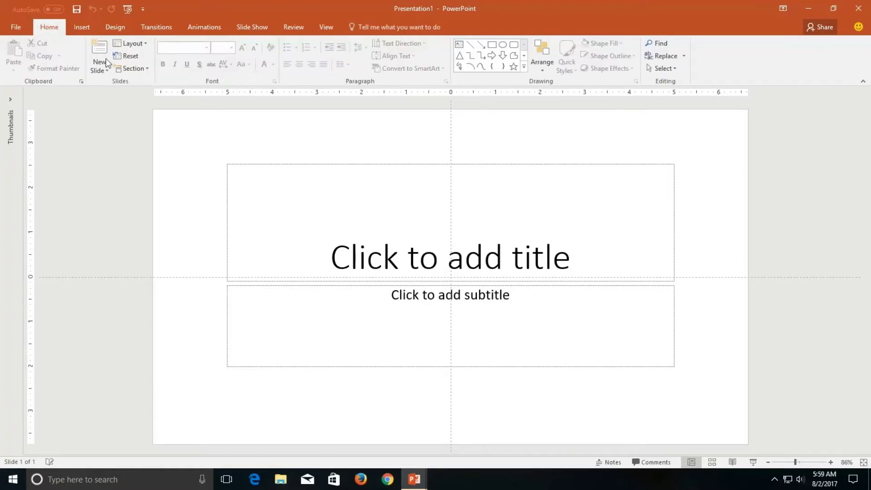
left_click(133, 42)
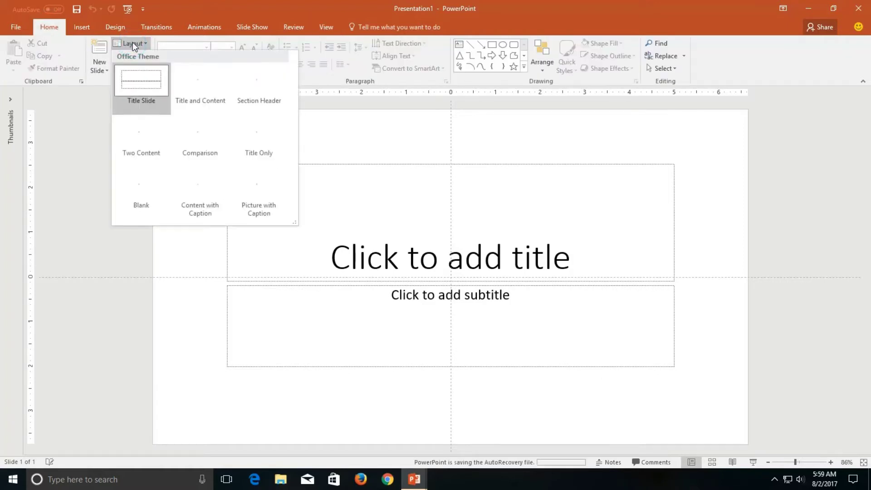
left_click(143, 197)
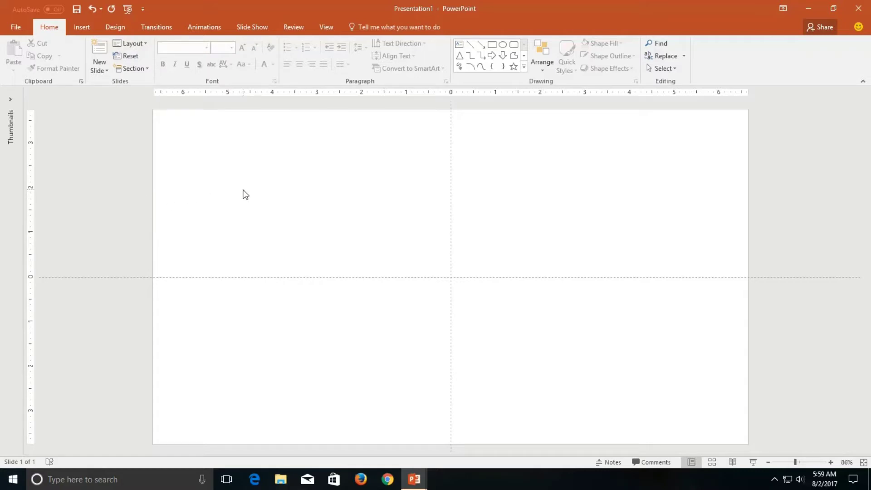
- Insert 1.png through 9.png from Desktop's Circles by Knack Graphics folder onto the slide
left_click(79, 27)
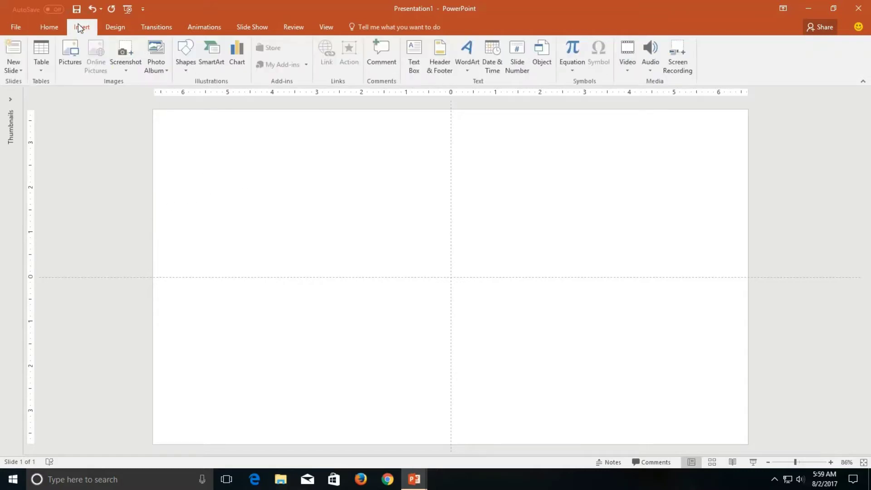
left_click(70, 61)
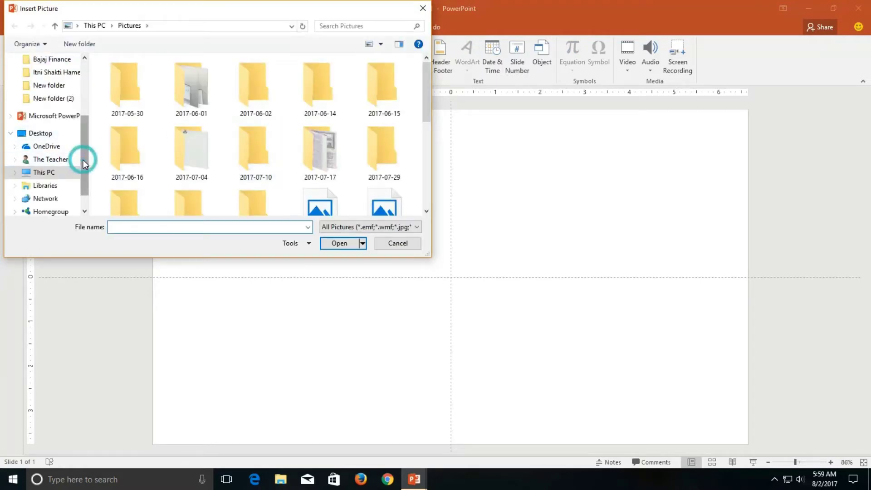
left_click_drag(83, 160, 82, 99)
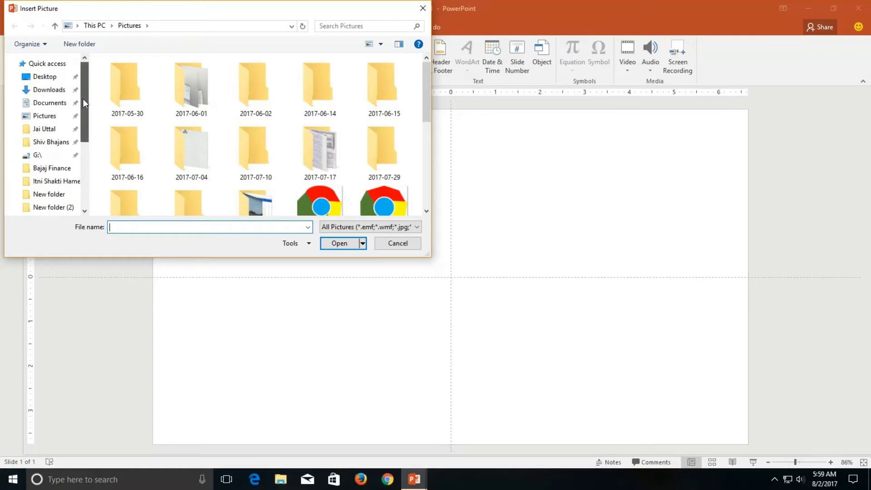
left_click(43, 76)
double_click(134, 94)
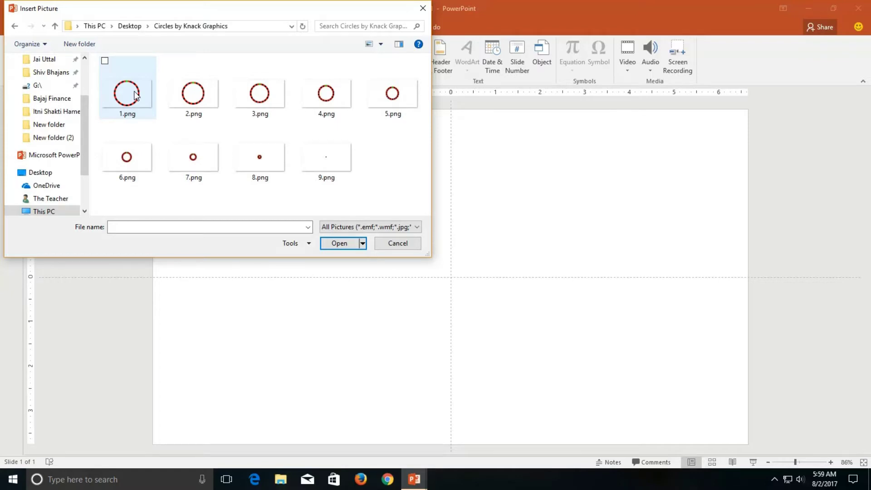
left_click(135, 94)
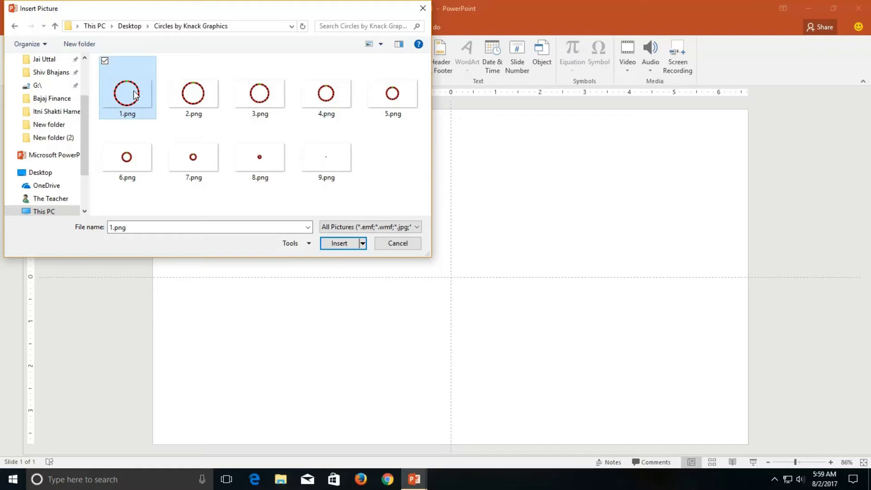
left_click(325, 159, "shift")
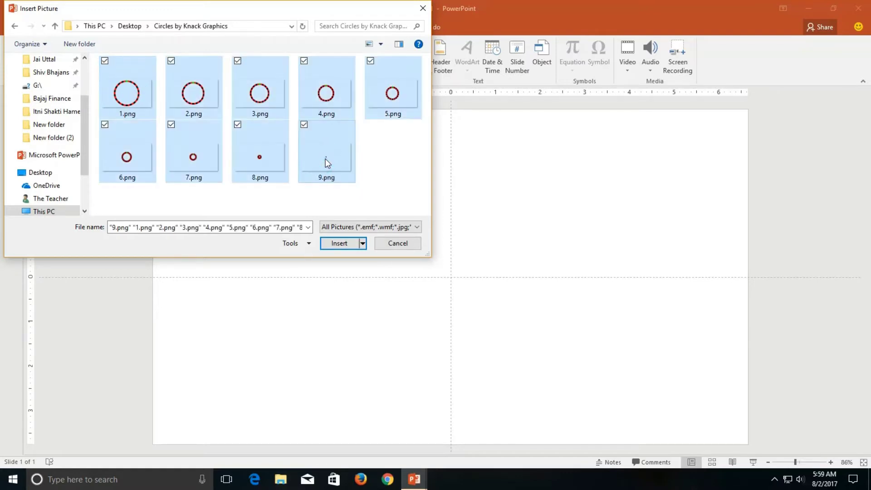
left_click(337, 245)
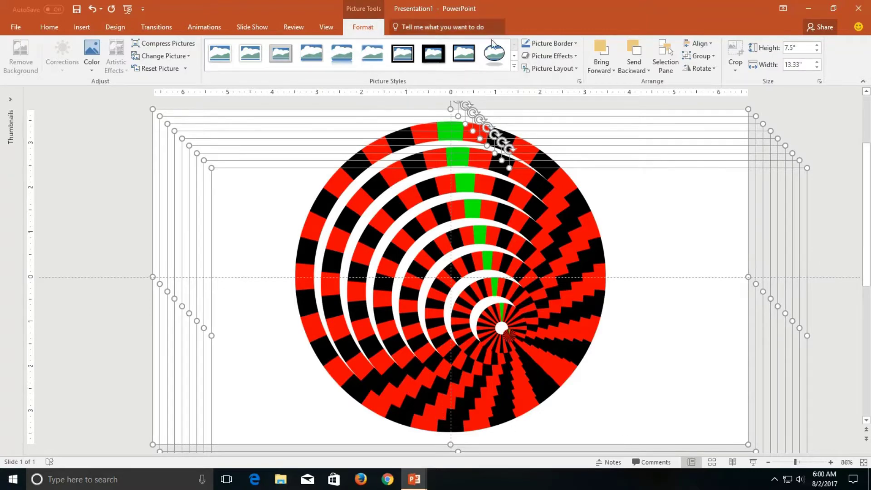
- Align the nine ring pictures to each other, centred horizontally and middled vertically
left_click(708, 44)
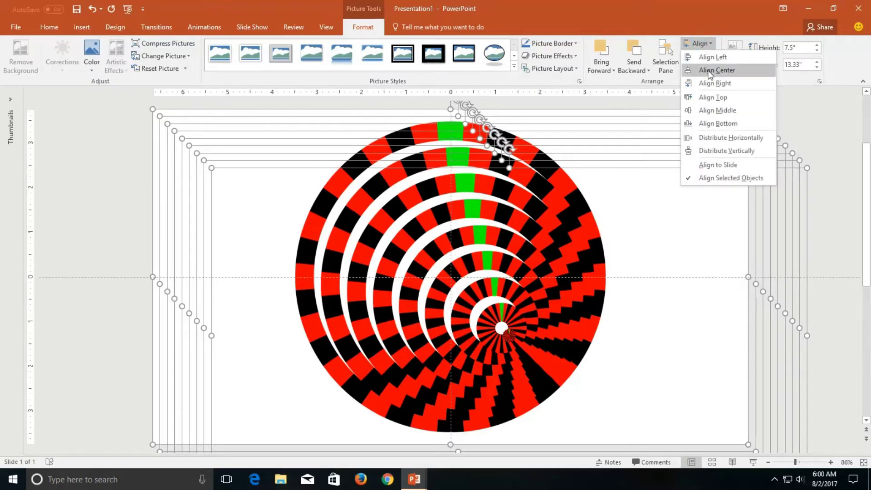
left_click(710, 72)
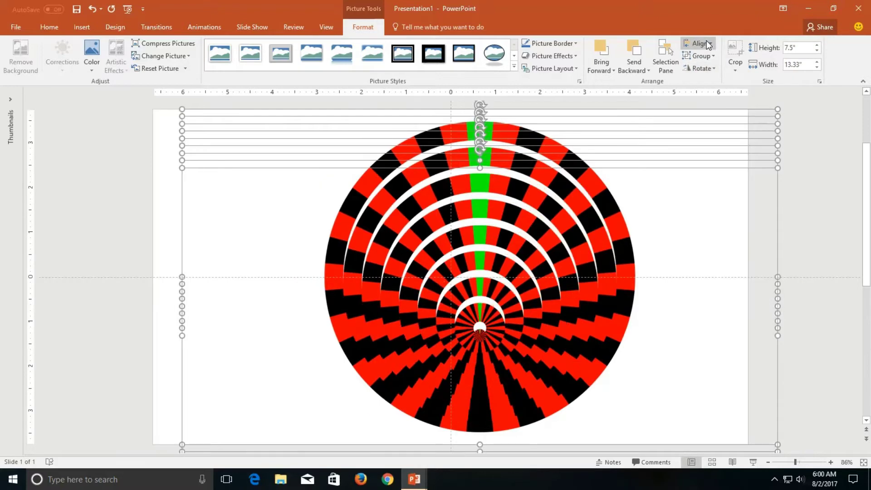
left_click(706, 44)
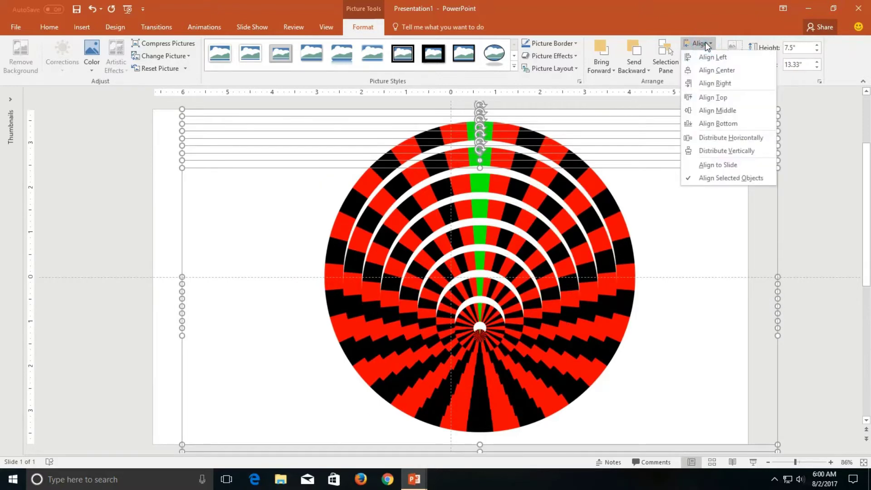
left_click(704, 111)
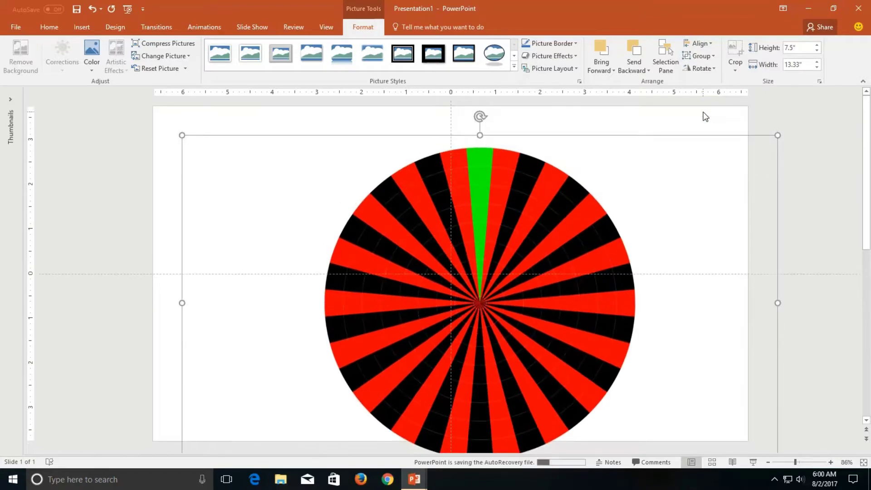
- Switch to Align to Slide and centre the wheel horizontally and vertically on the slide
left_click(703, 45)
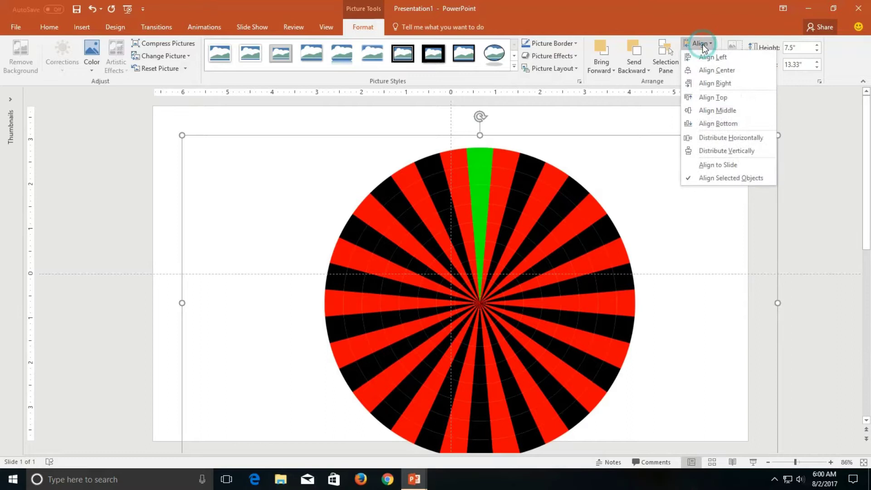
left_click(717, 166)
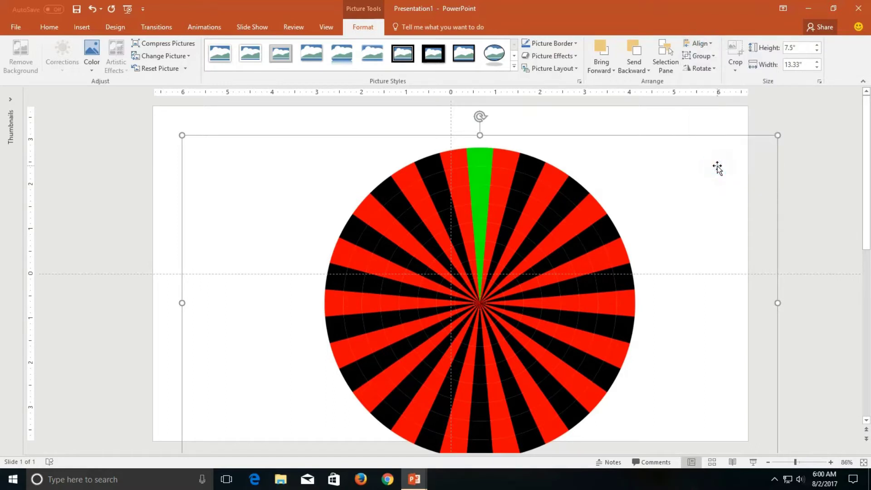
left_click(699, 45)
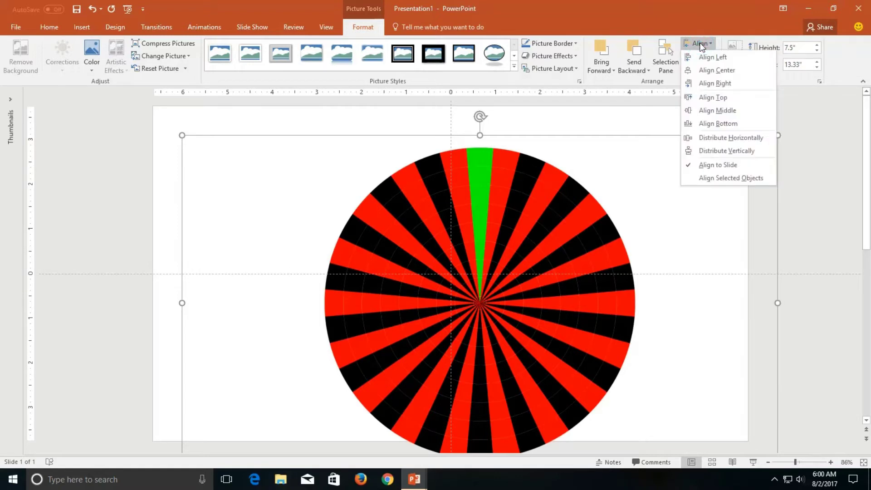
left_click(704, 67)
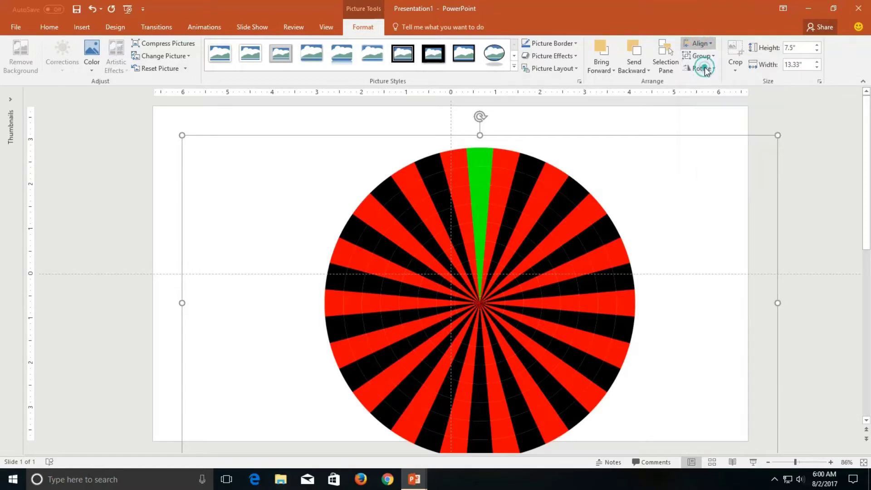
left_click(699, 44)
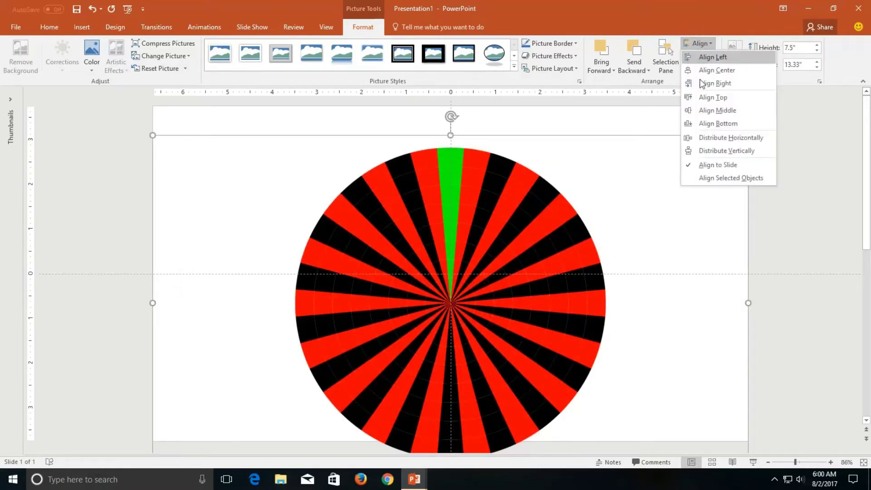
left_click(704, 111)
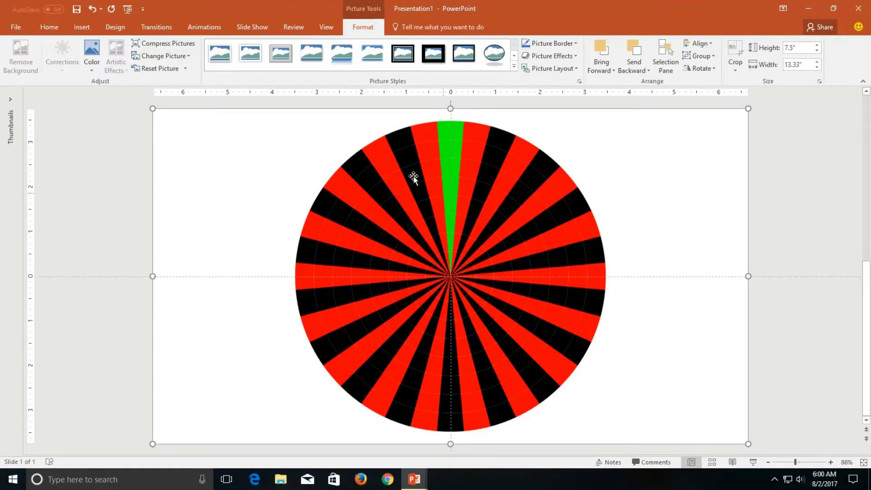
- Add a Spin emphasis animation to the stacked ring pictures
left_click(198, 30)
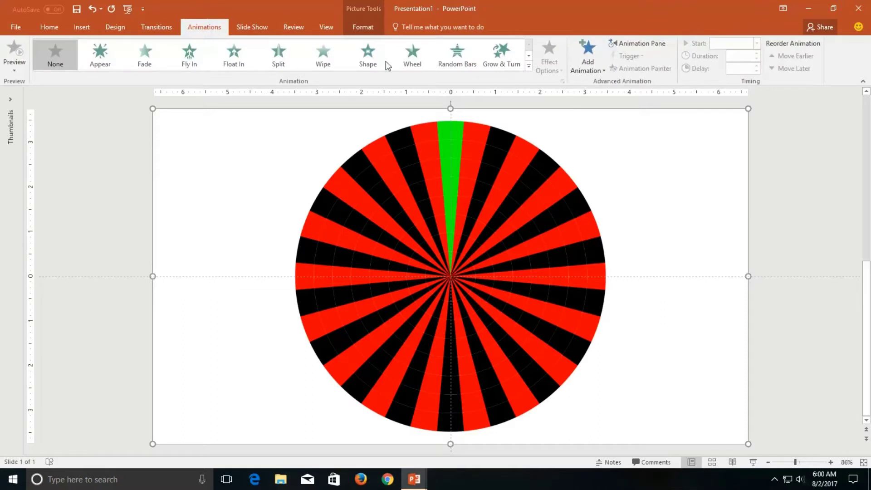
left_click(587, 59)
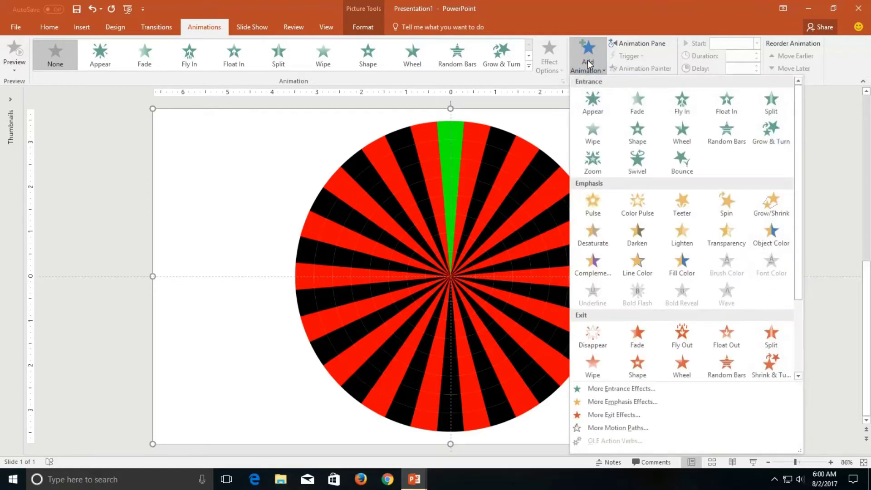
left_click(731, 203)
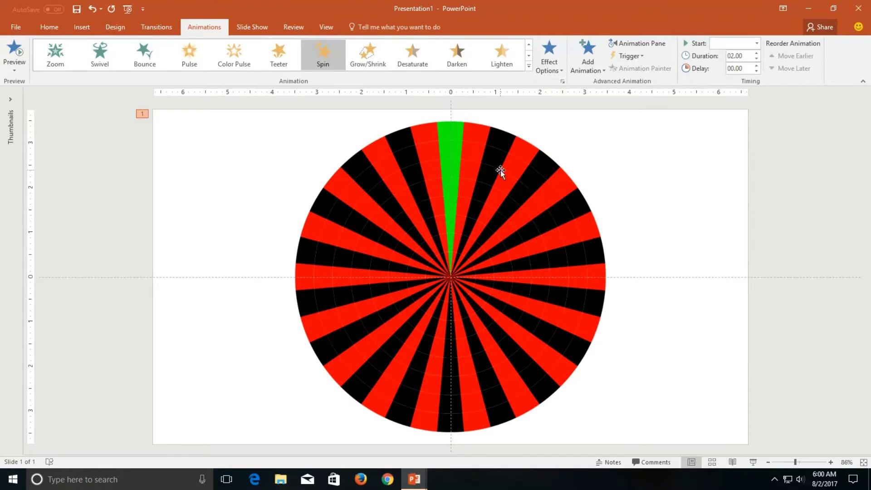
- Show the Animation Pane and set the Spins to start With Previous, lasting 4 seconds
left_click(648, 44)
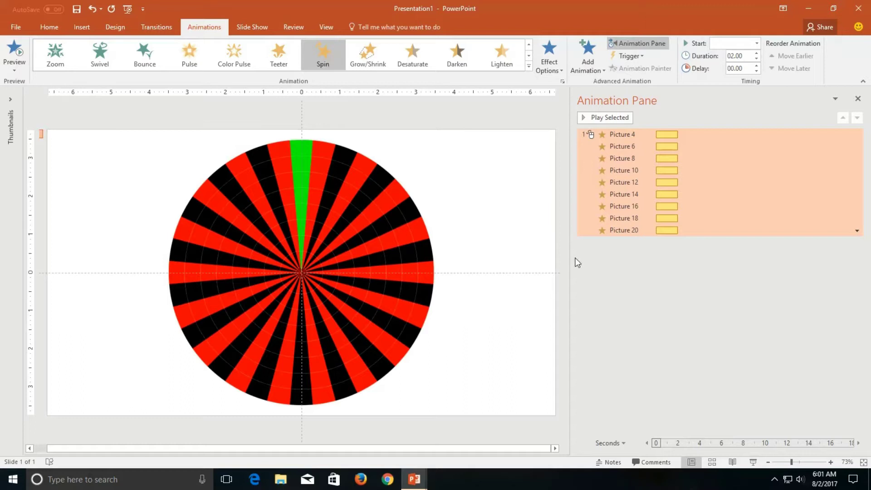
left_click(732, 44)
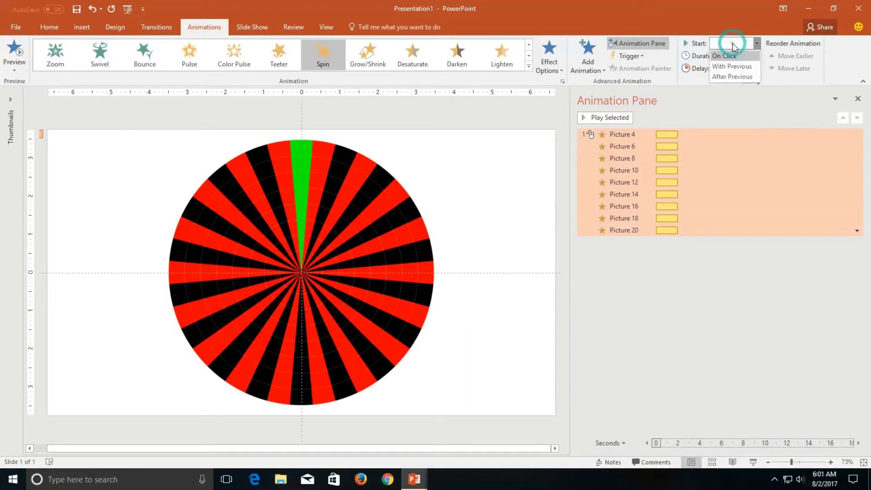
left_click(733, 66)
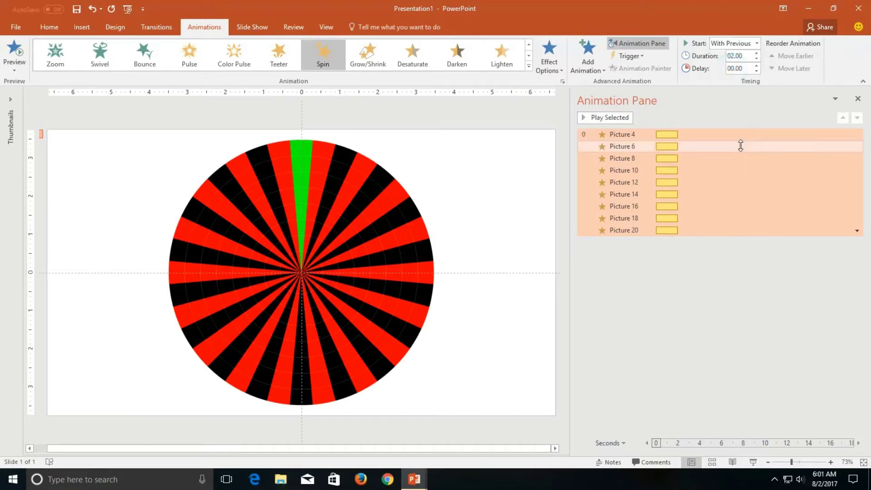
left_click(744, 56)
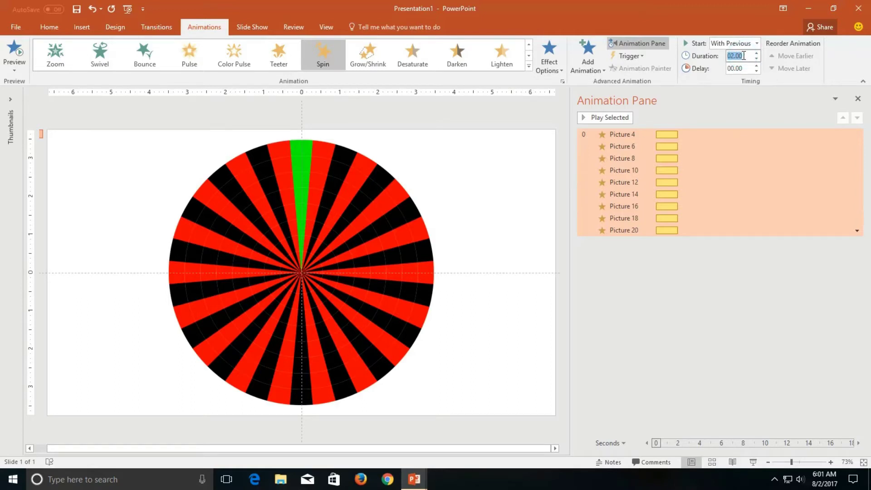
type("4")
key("Return")
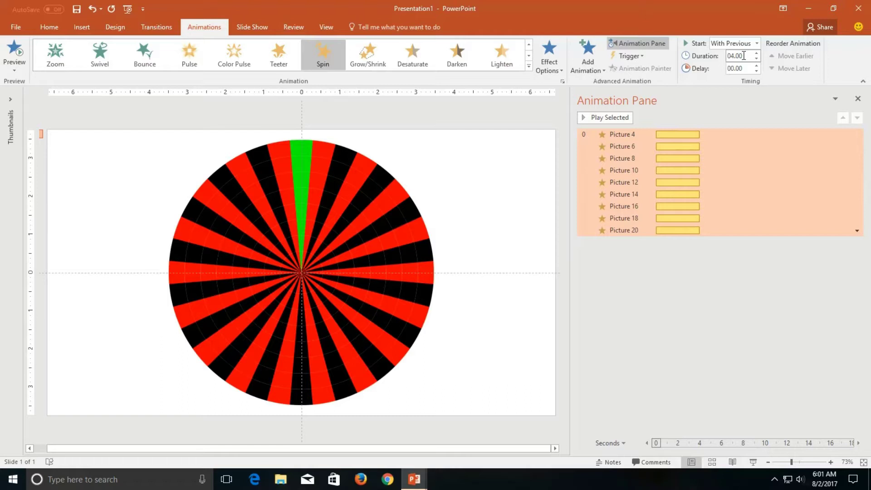
- In Spin Effect Options, enable Auto-reverse and set smooth start and smooth end to 1.5 sec
right_click(633, 152)
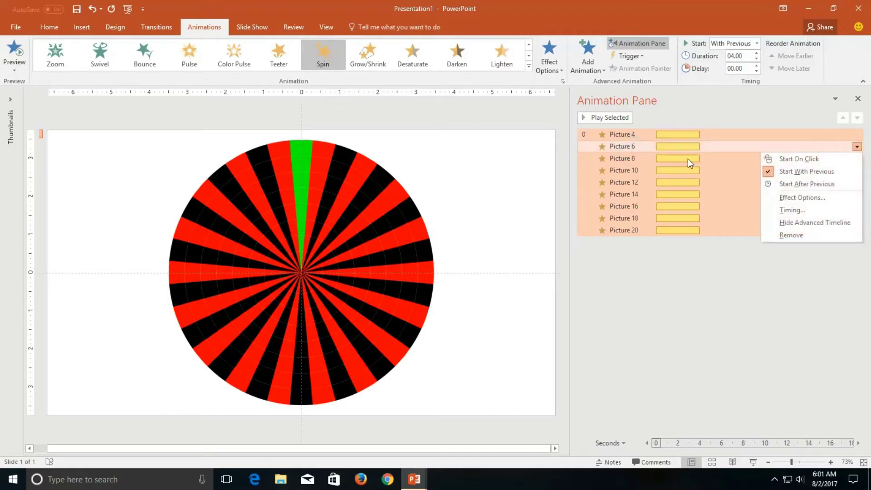
left_click(819, 197)
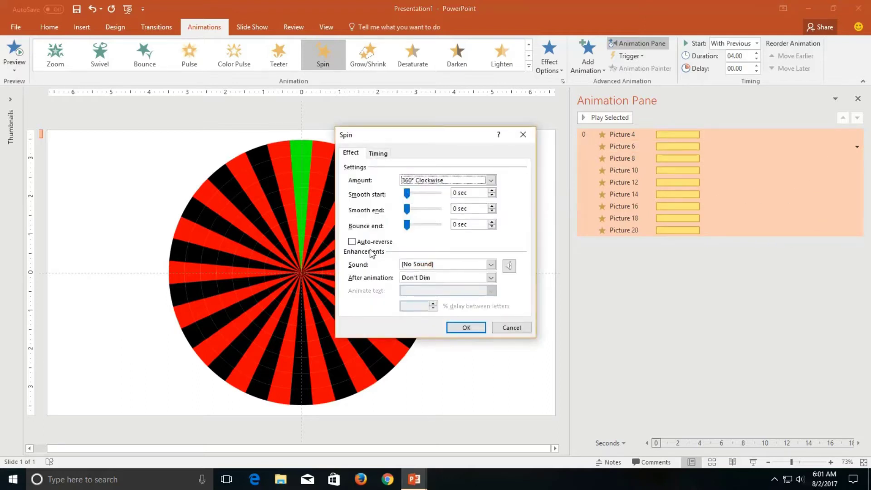
left_click(371, 244)
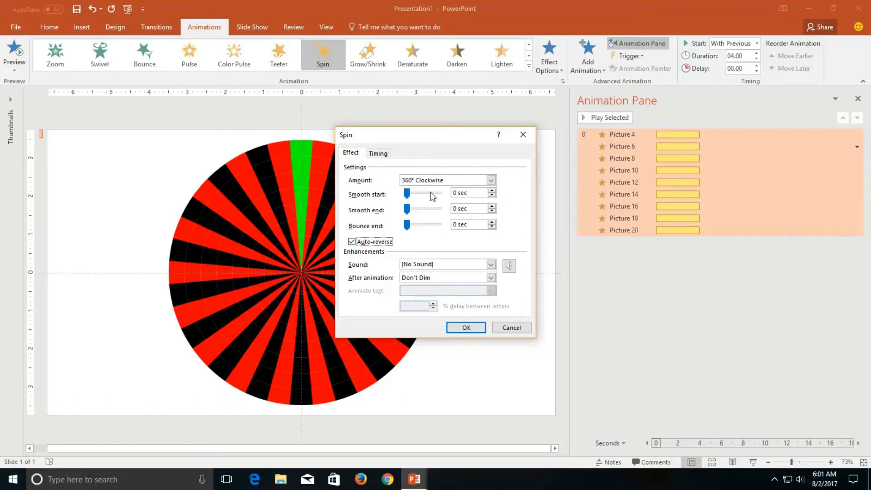
left_click_drag(407, 194, 419, 211)
left_click(492, 195)
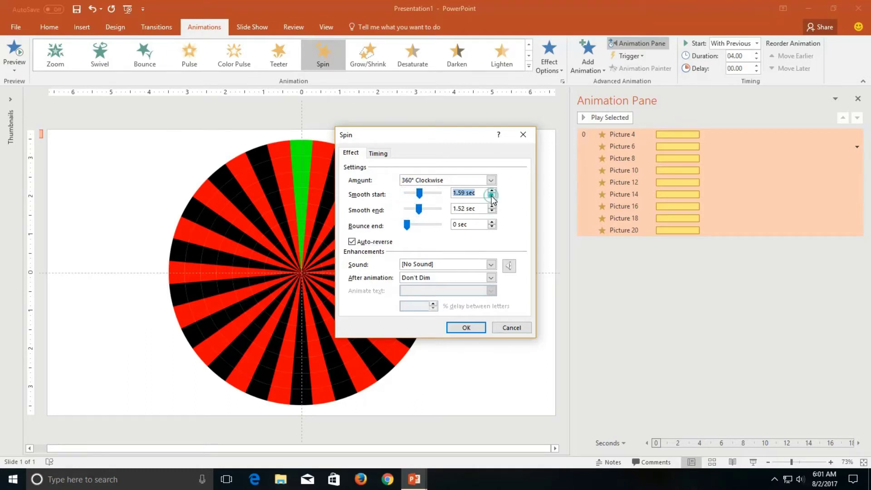
left_click(491, 196)
left_click(492, 197)
left_click(492, 196)
left_click(492, 196)
left_click(491, 196)
left_click(491, 196)
left_click(491, 196)
left_click(491, 196)
left_click(492, 196)
left_click(492, 212)
left_click(492, 212)
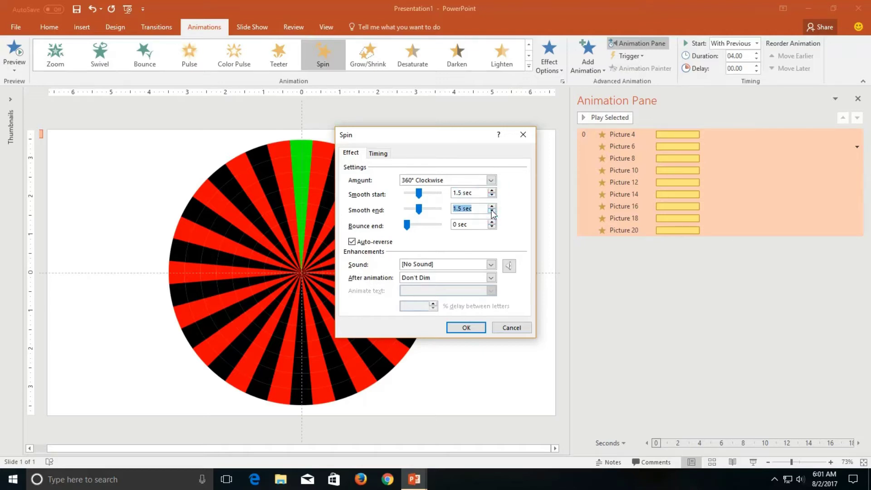
- Set the Spin to repeat 2 times and apply the settings
left_click(381, 155)
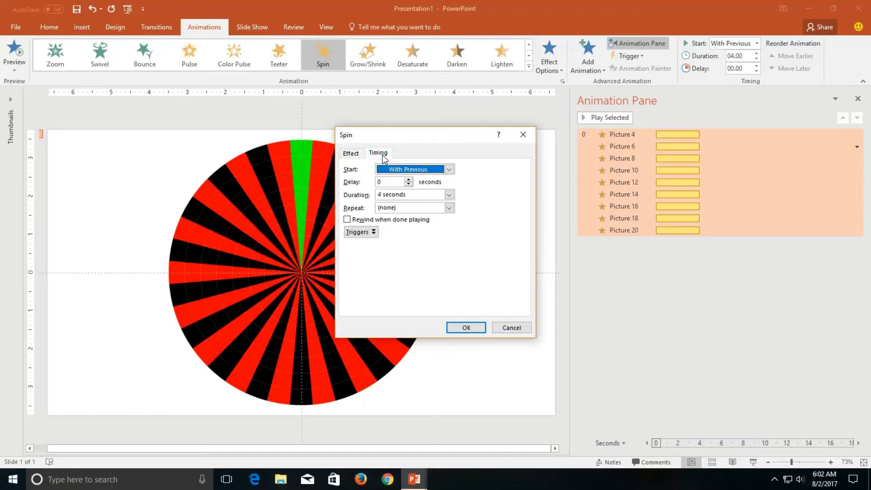
left_click(449, 207)
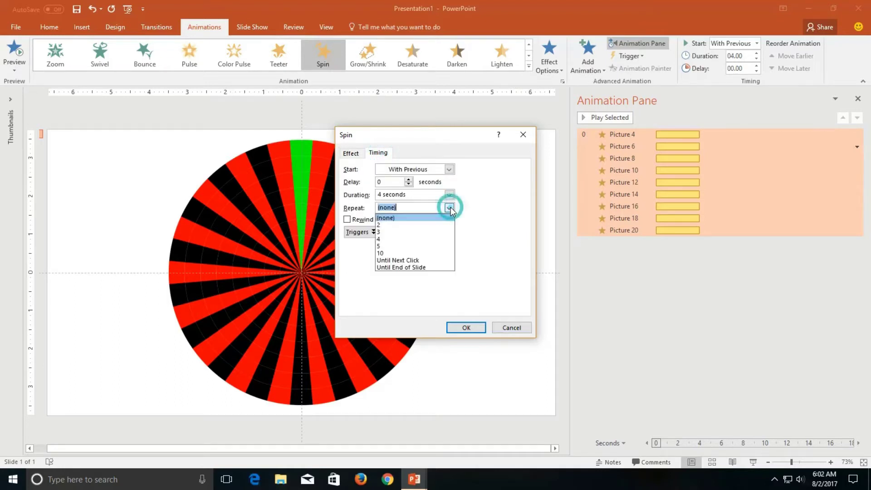
left_click(422, 225)
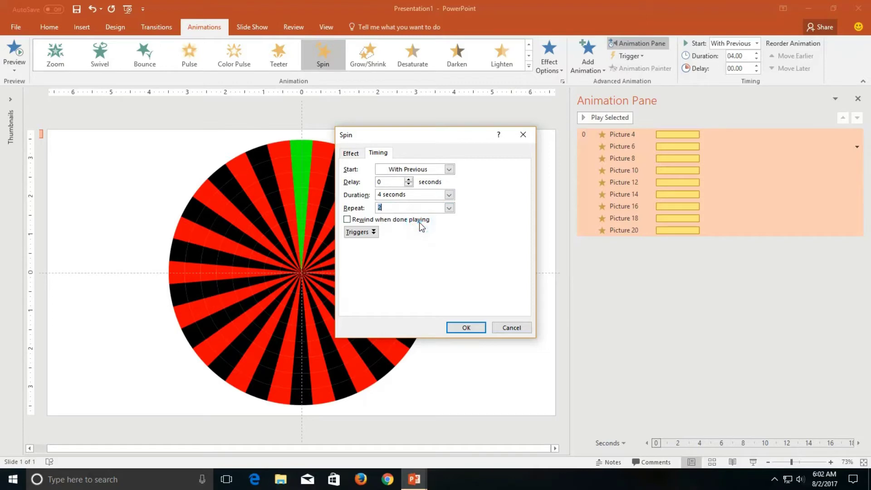
left_click(467, 328)
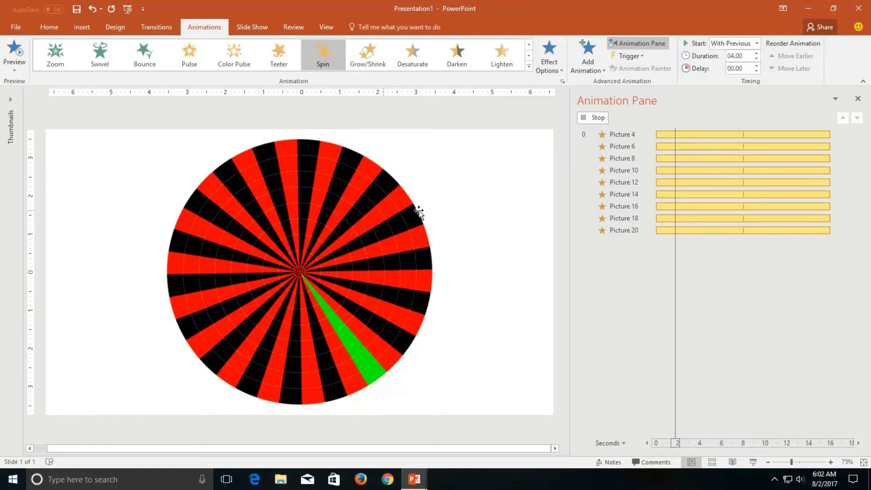
- Stop the preview and give Pictures 6, 8 and 10 delays of 0.05, 0.10 and 0.15 seconds
left_click(655, 257)
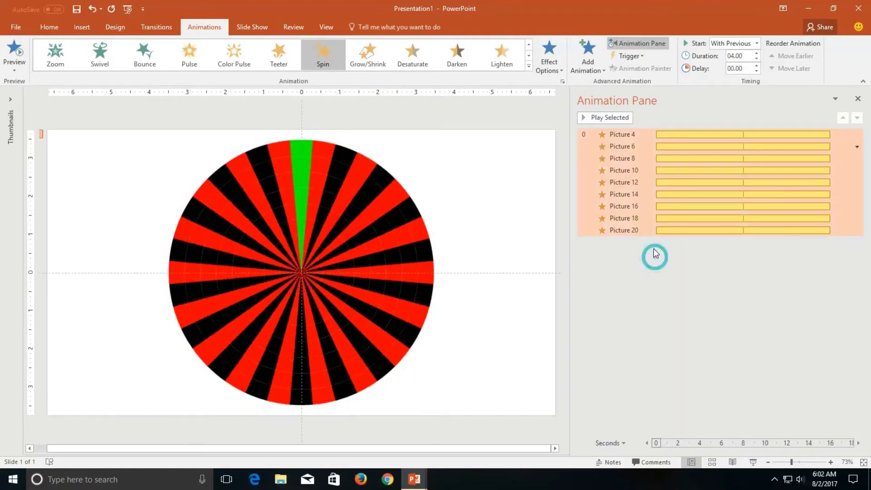
left_click(637, 145)
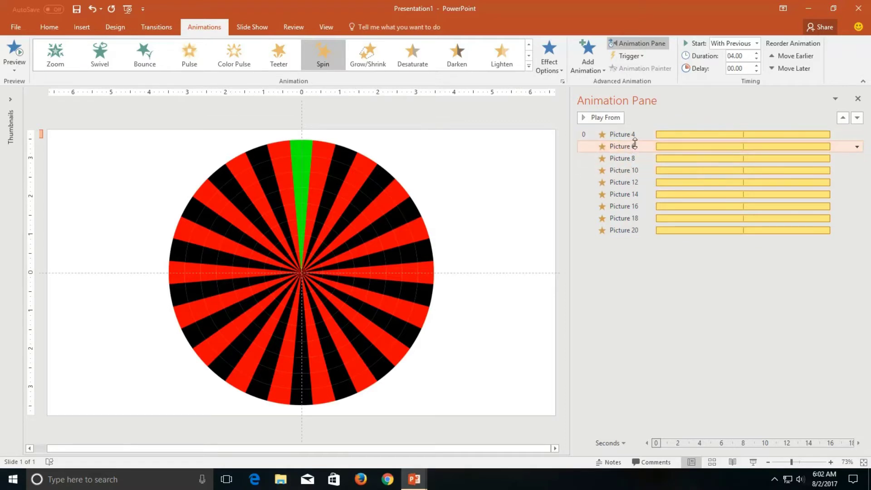
left_click(746, 69)
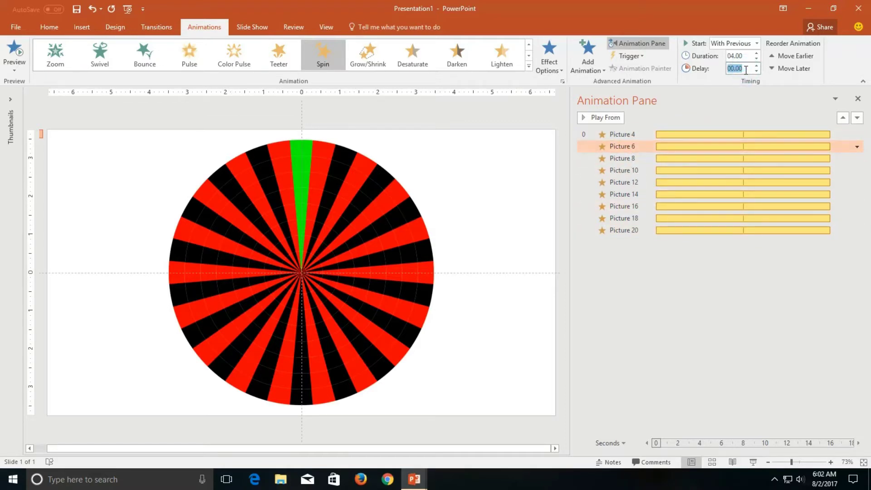
key("BackSpace")
key("Return")
left_click(650, 158)
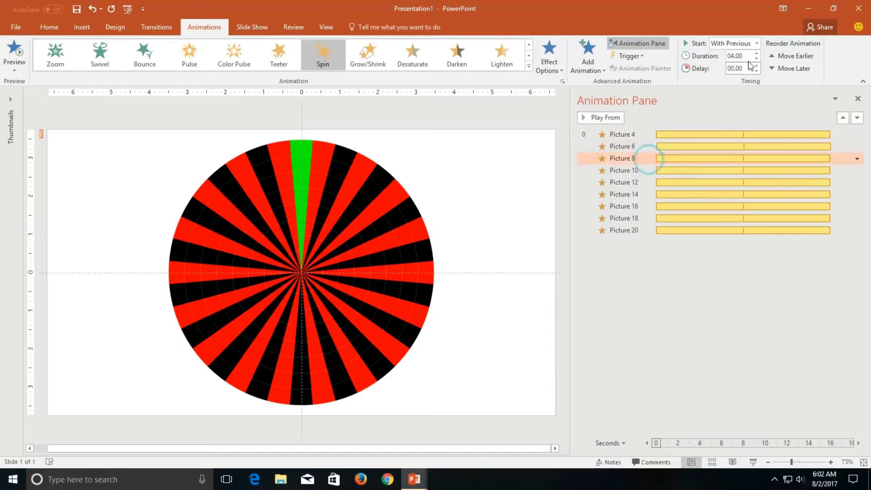
left_click(743, 69)
key("BackSpace")
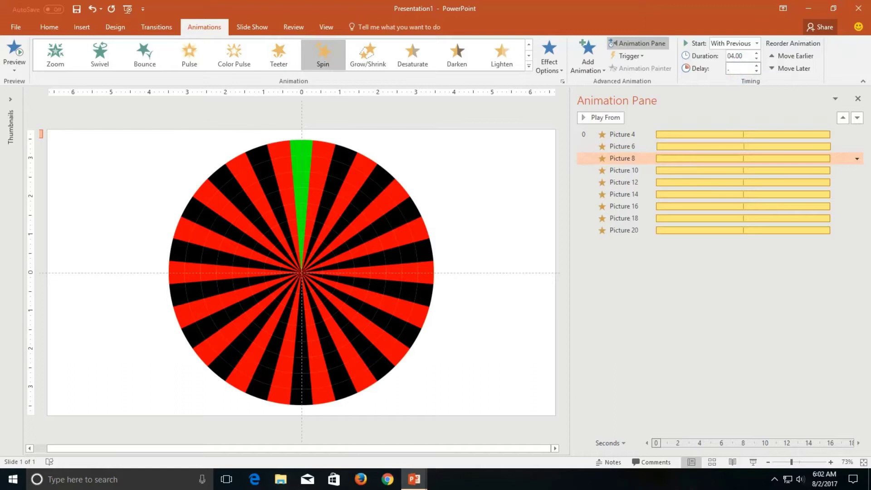
type(".10")
key("Return")
left_click(637, 171)
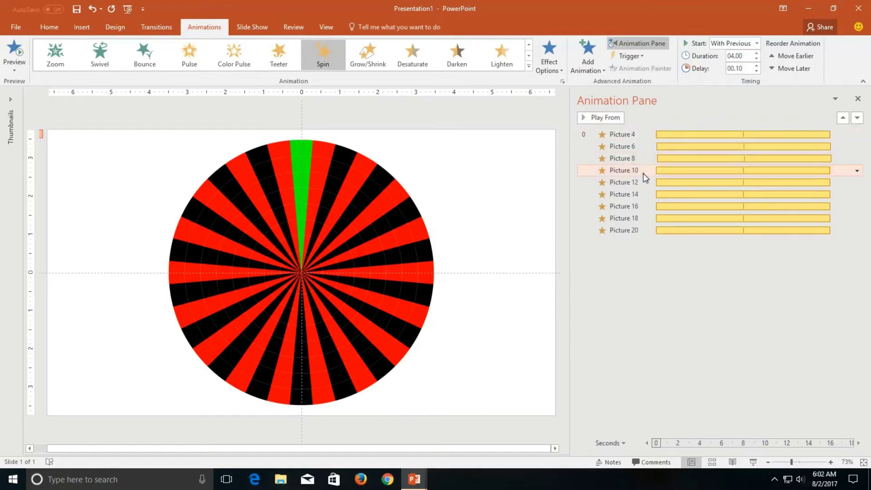
left_click(743, 69)
key("BackSpace")
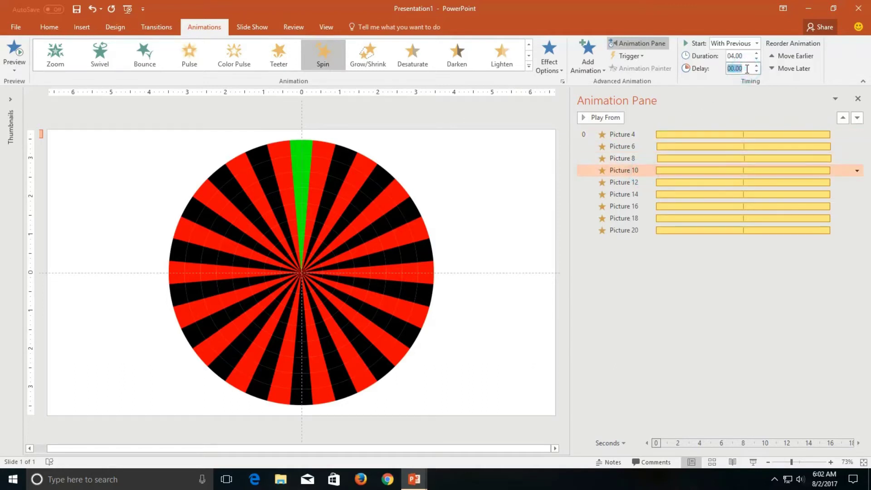
type(".15")
key("Return")
- Set delays for Pictures 12, 14, 16, 18, 20 to 0.20, 0.25, 0.30, 0.35, 0.40 seconds
left_click(629, 183)
left_click(747, 66)
key("BackSpace")
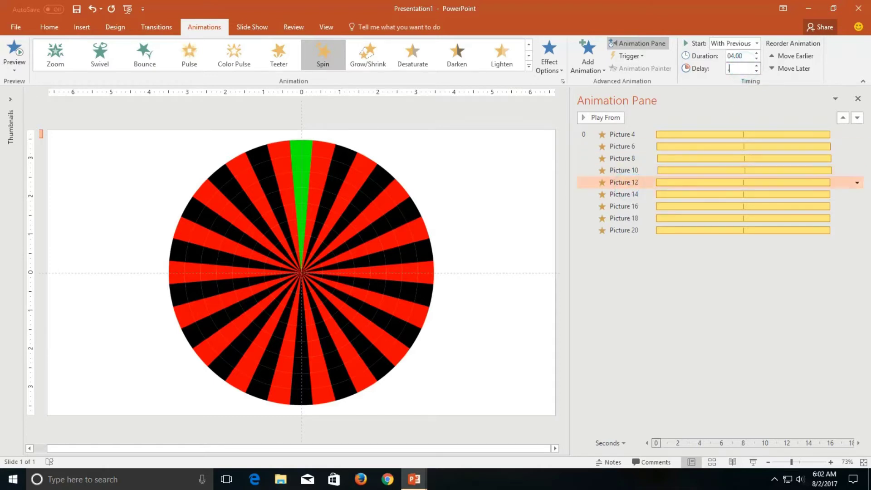
left_click(653, 194)
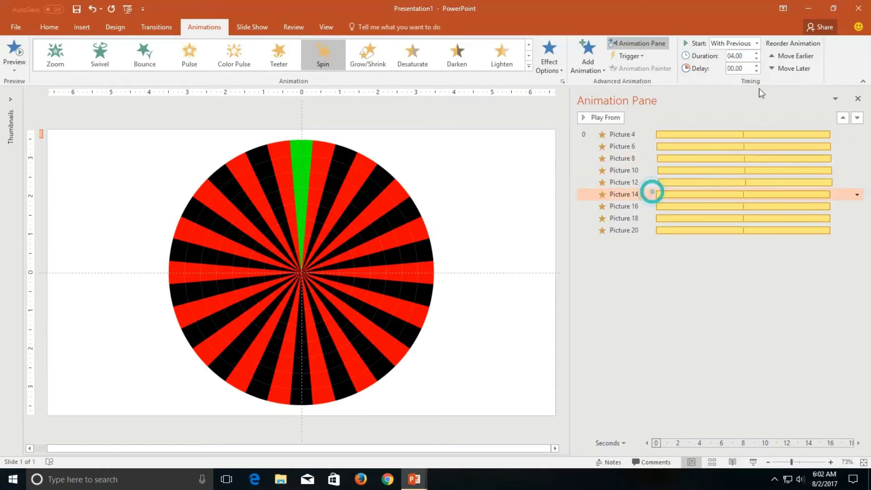
left_click(746, 66)
key("BackSpace")
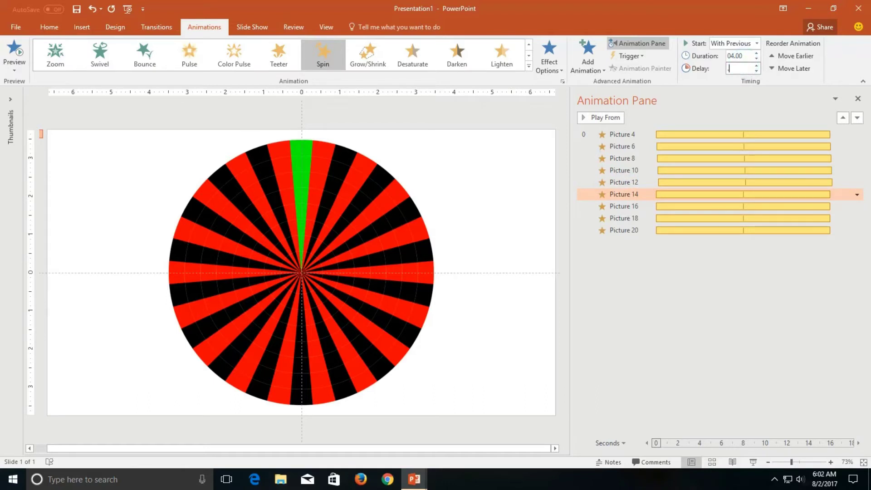
type(".25")
key("Return")
left_click(652, 205)
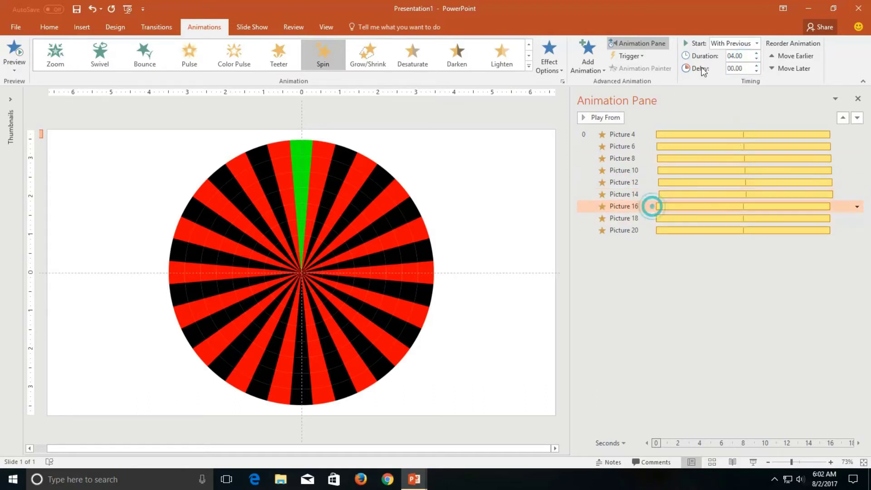
left_click(746, 65)
key("BackSpace")
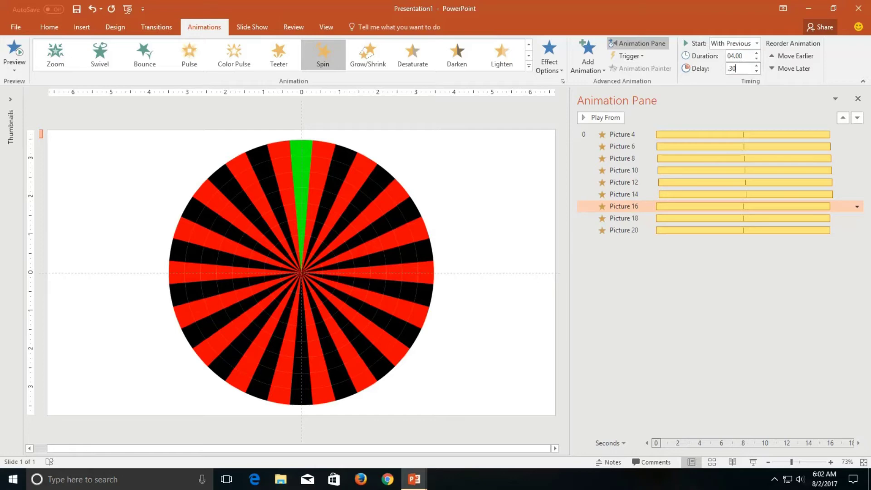
type(".30")
key("Return")
left_click(654, 218)
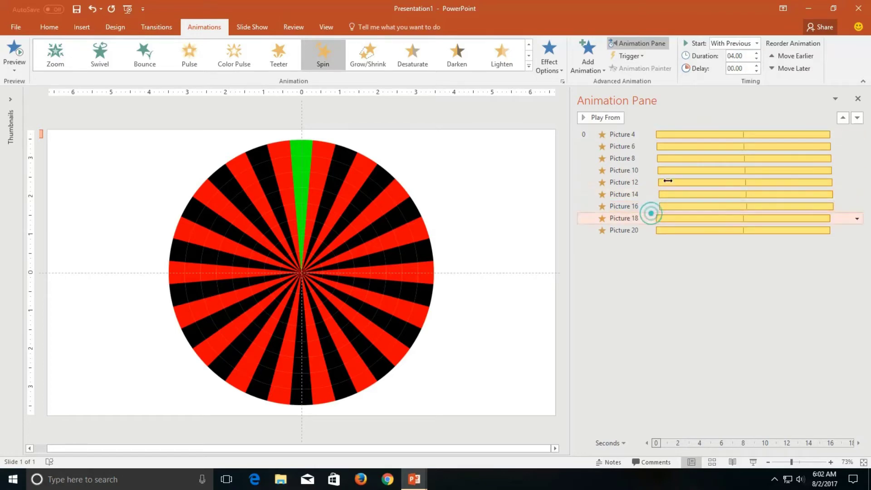
left_click(743, 69)
key("BackSpace")
type(".35")
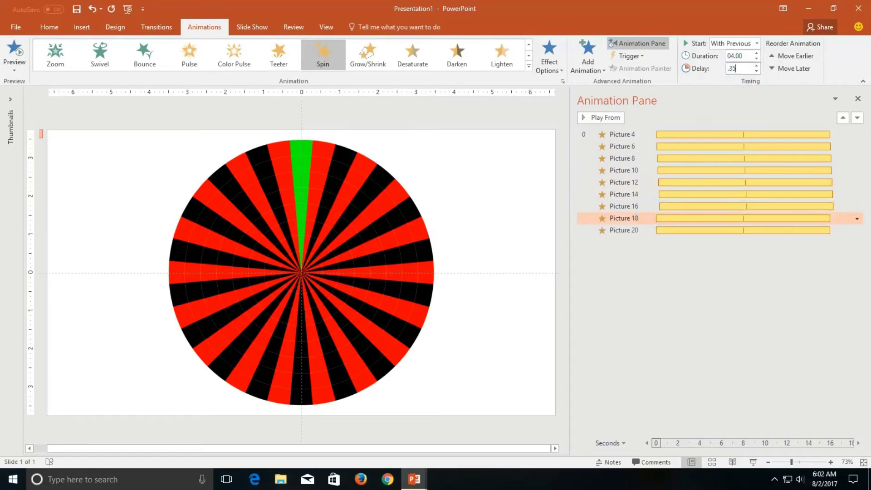
key("Return")
left_click(642, 230)
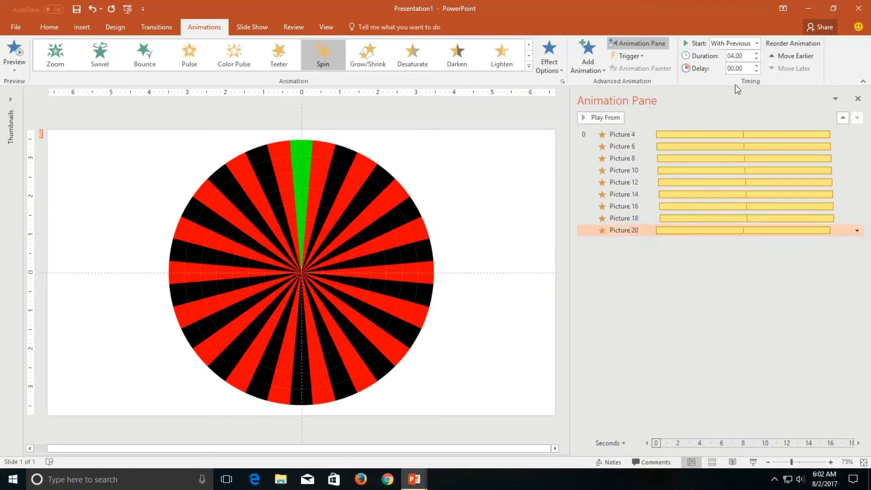
type("00.40")
- Preview the slideshow, change all nine Spin durations to 2 seconds, and replay to check
left_click(512, 290)
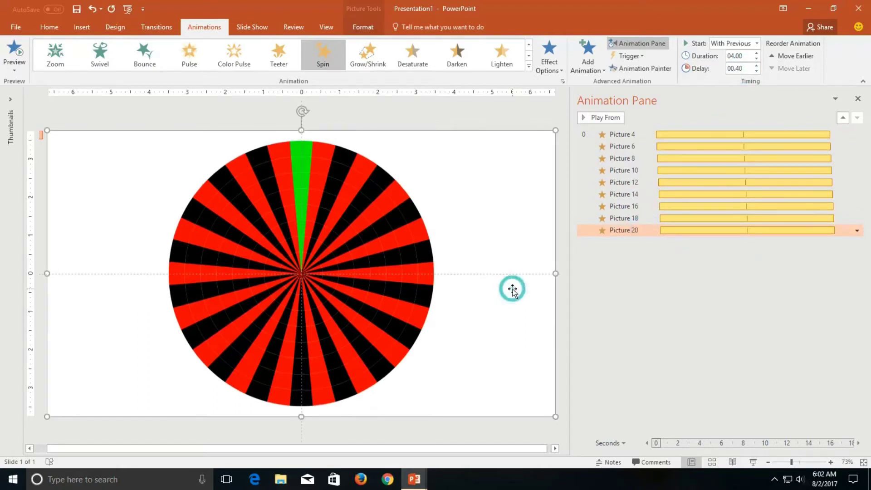
left_click(753, 461)
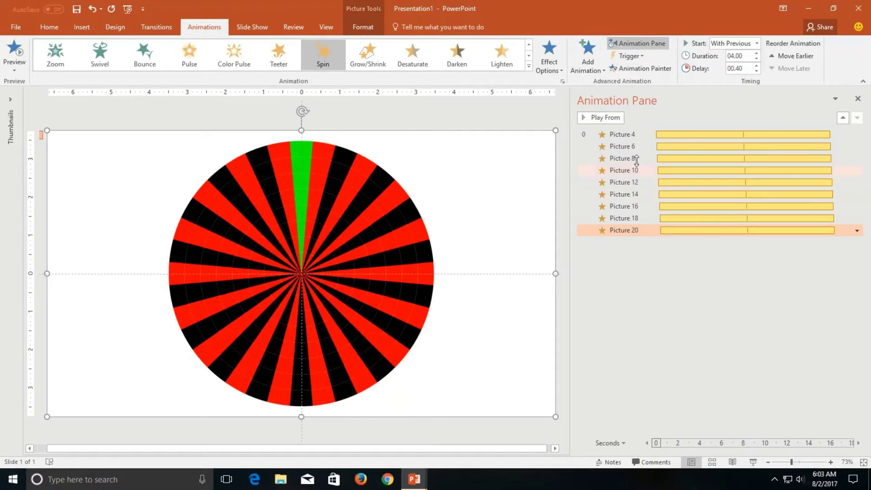
left_click(640, 136, "shift")
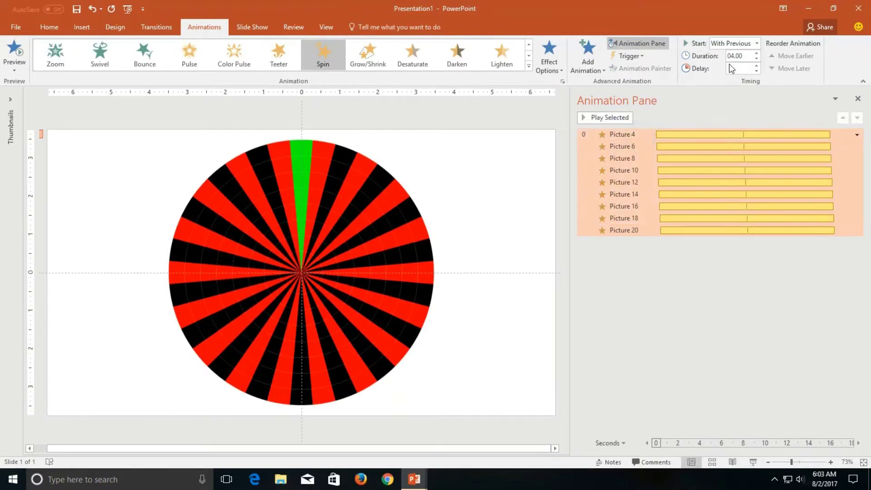
left_click(741, 56)
type("2")
key("Return")
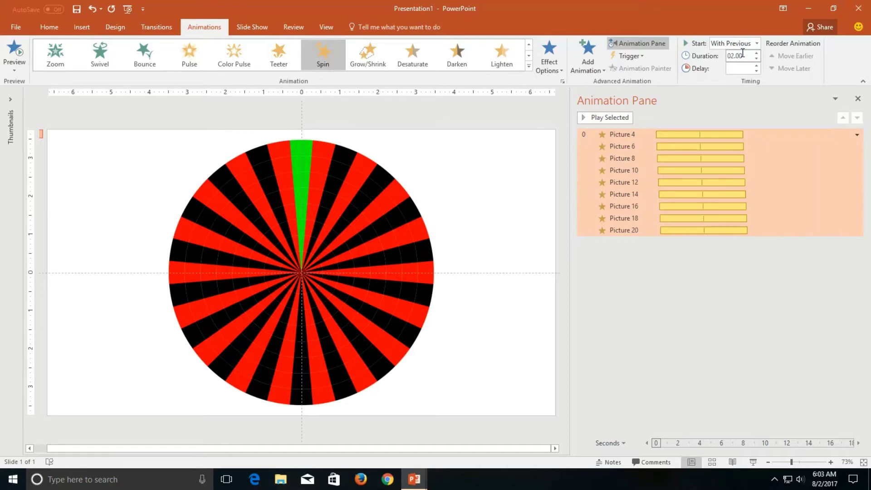
left_click(636, 281)
left_click(752, 463)
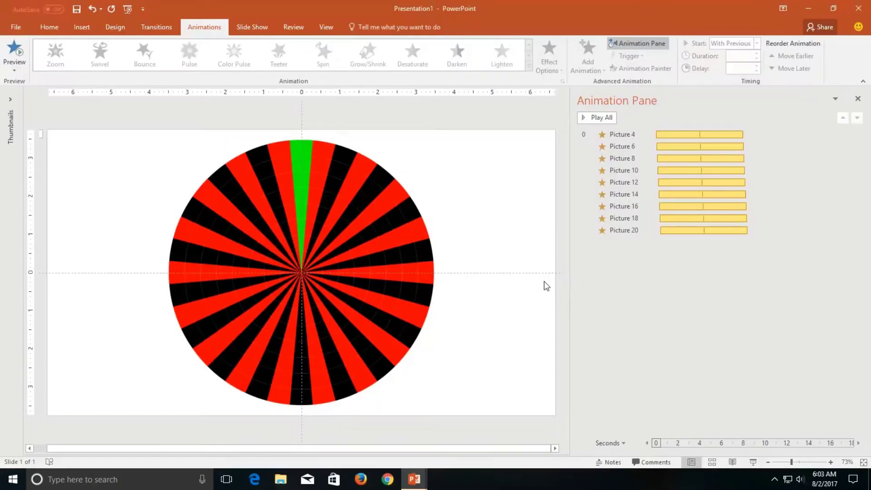
- Fill the slide background with solid Black and close the Format Background pane
right_click(511, 125)
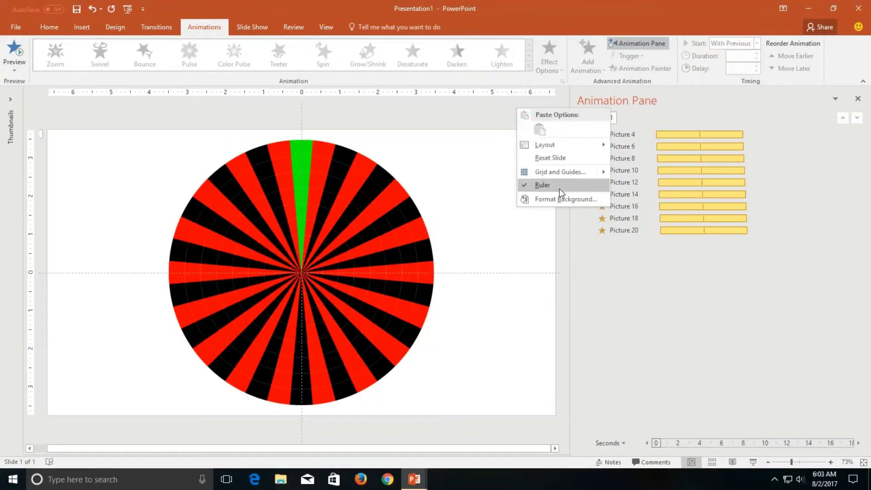
key("Escape")
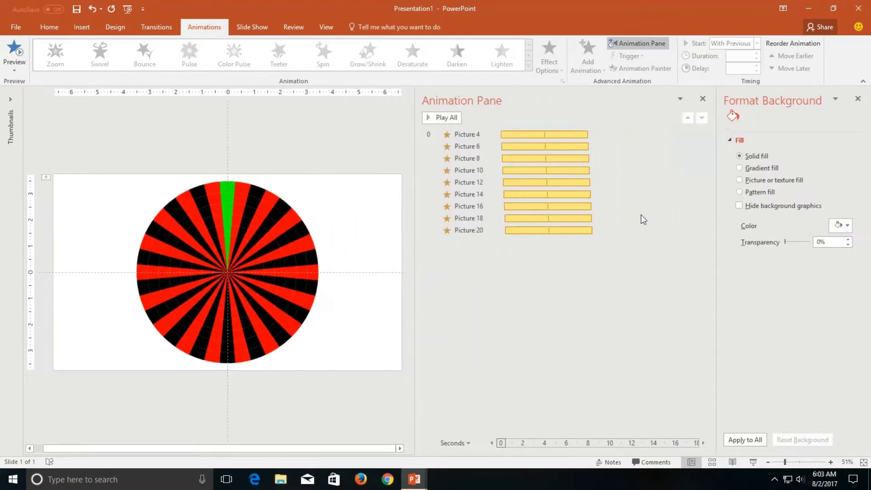
left_click(844, 227)
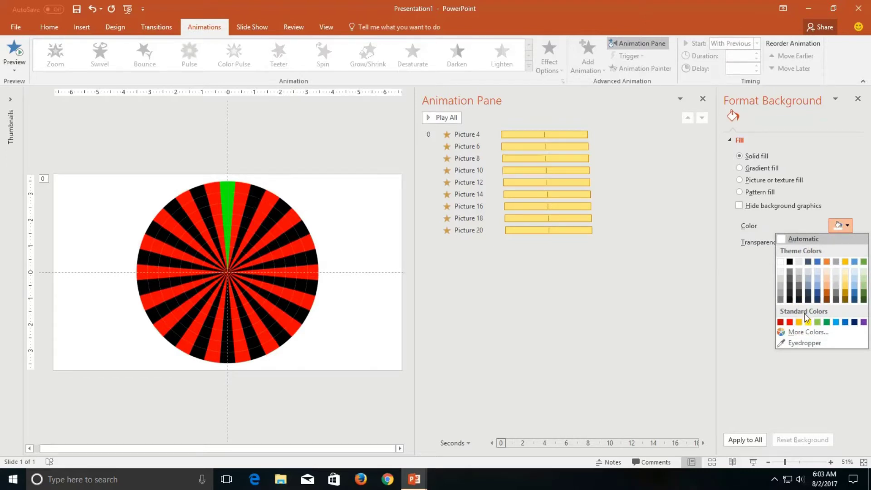
left_click(790, 263)
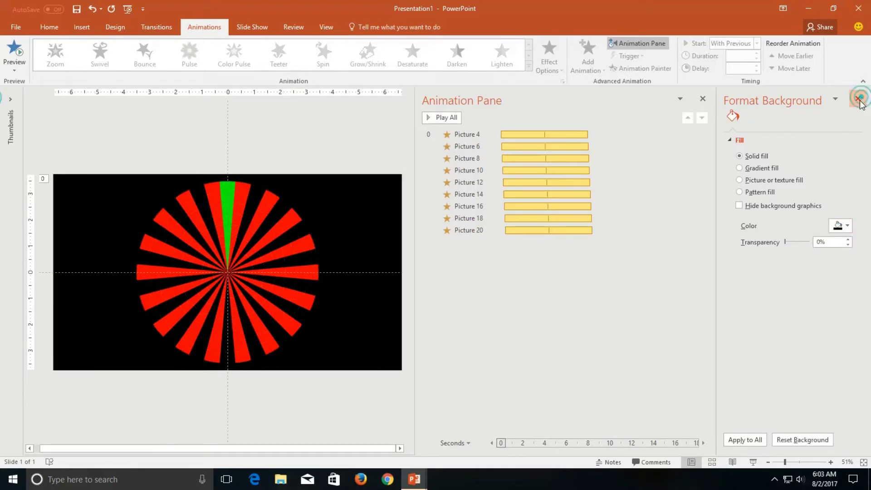
left_click(858, 98)
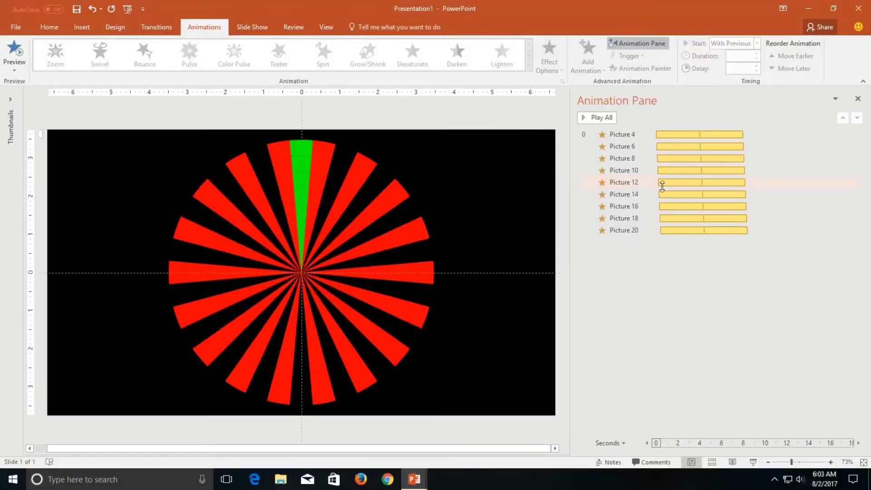
- Select all nine ring pictures and add another Spin emphasis to them
left_click_drag(572, 182, 664, 182)
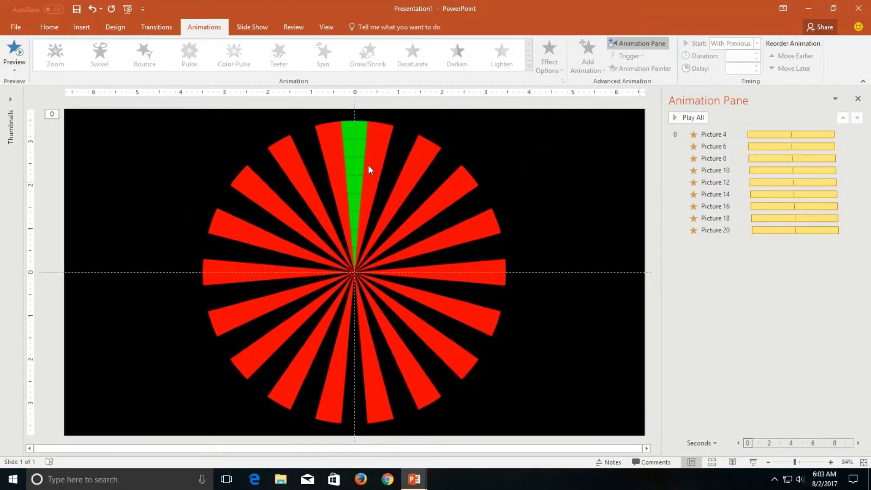
left_click(49, 27)
left_click(672, 69)
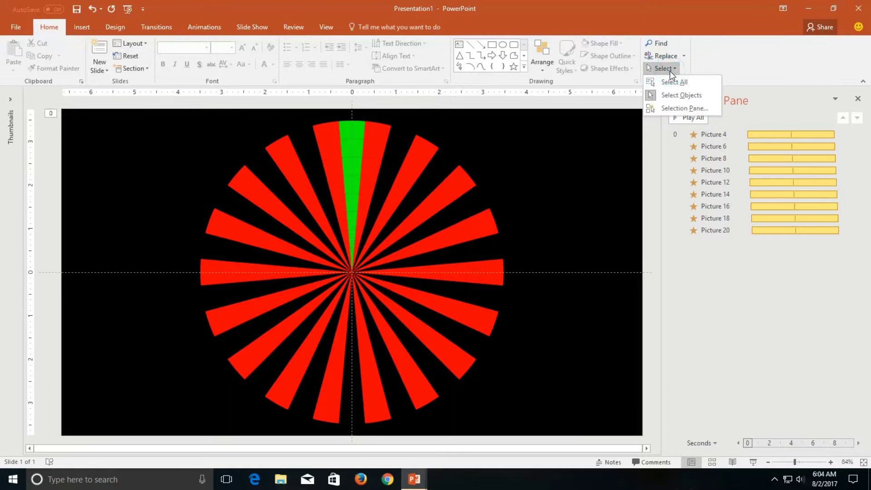
left_click(671, 82)
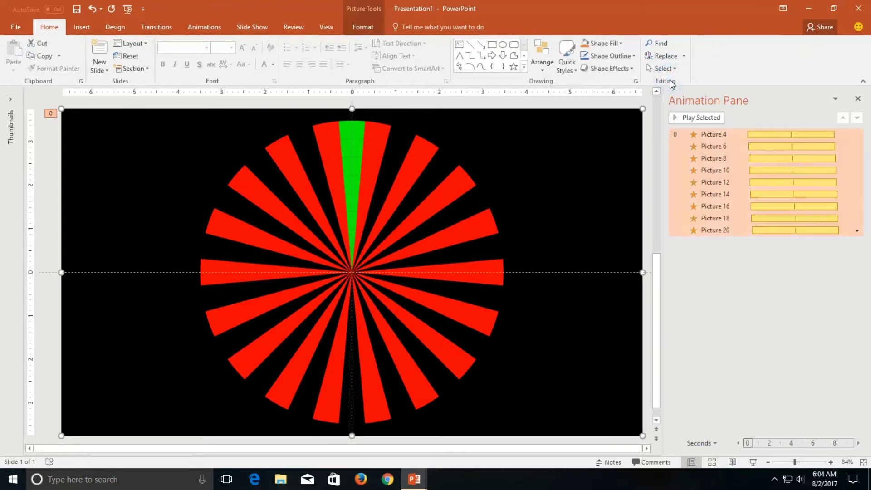
left_click(211, 28)
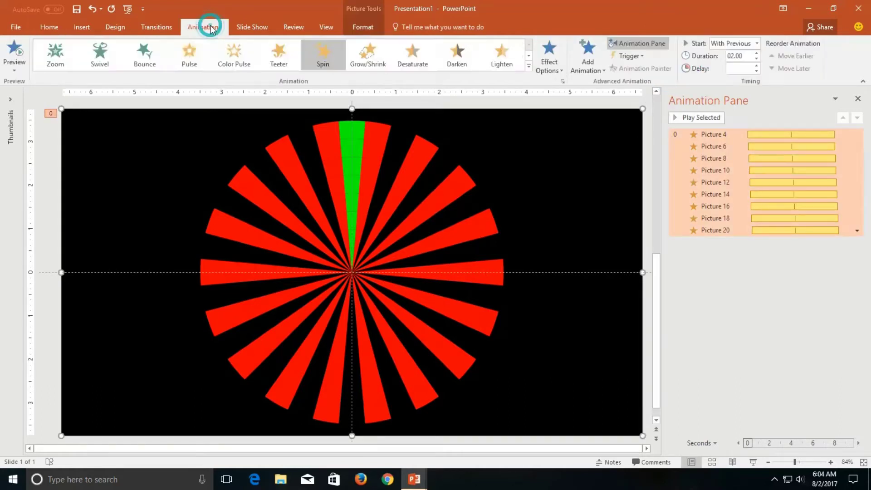
left_click(588, 57)
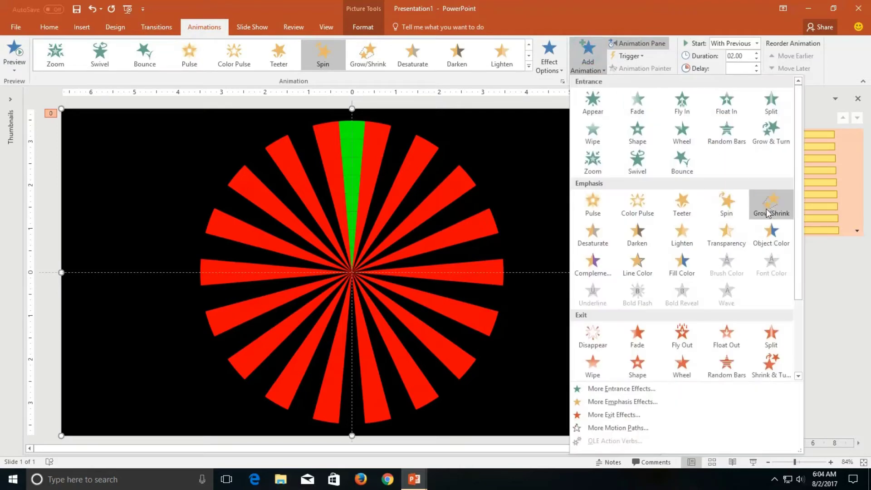
left_click(734, 208)
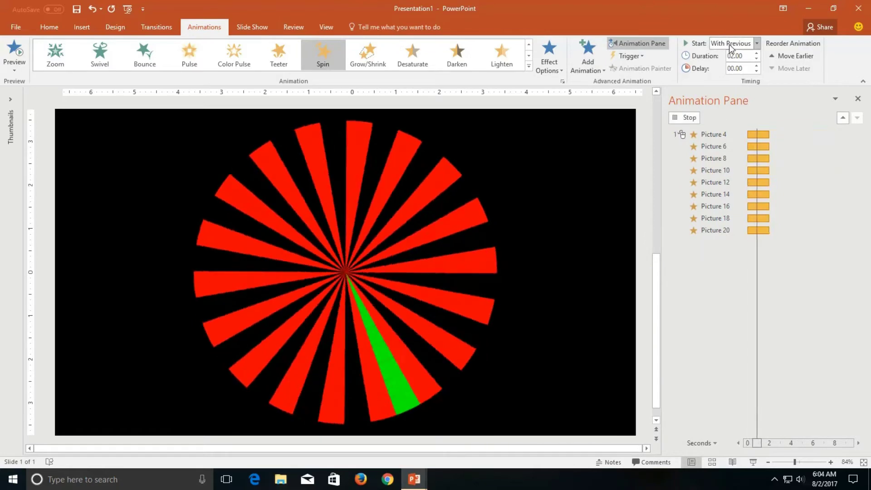
- Set the new Spin group to start With Previous
left_click(731, 43)
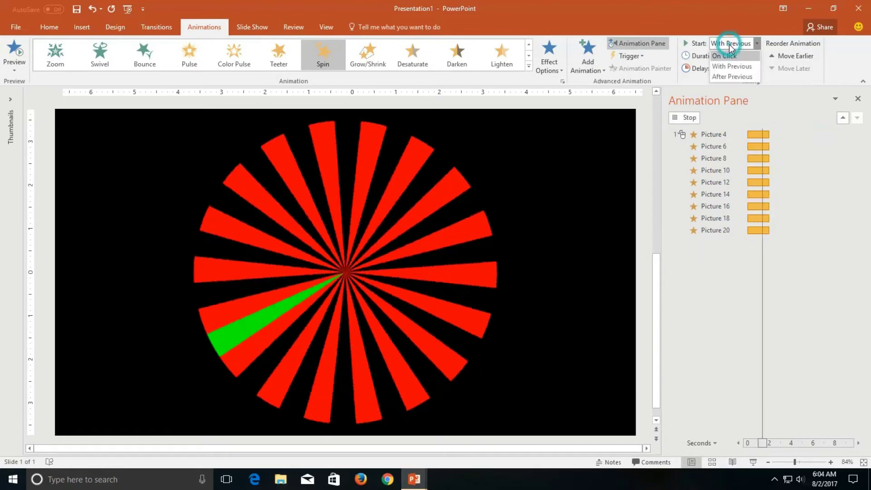
left_click(731, 66)
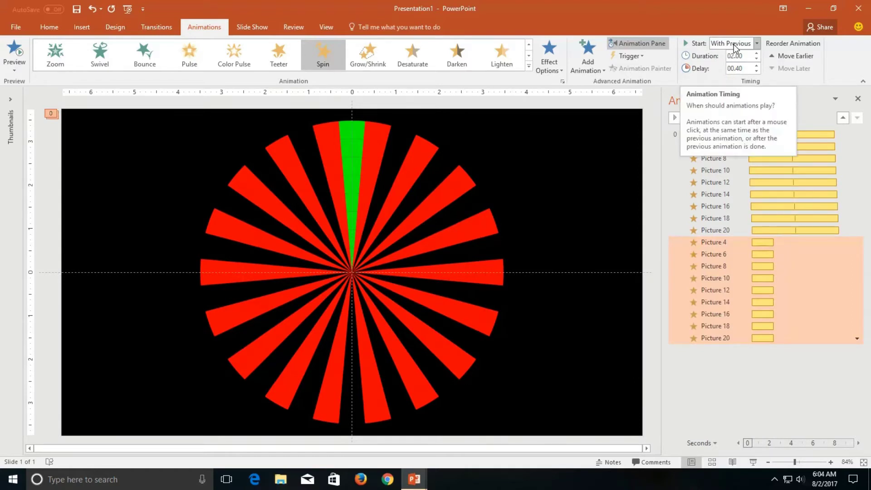
left_click(733, 45)
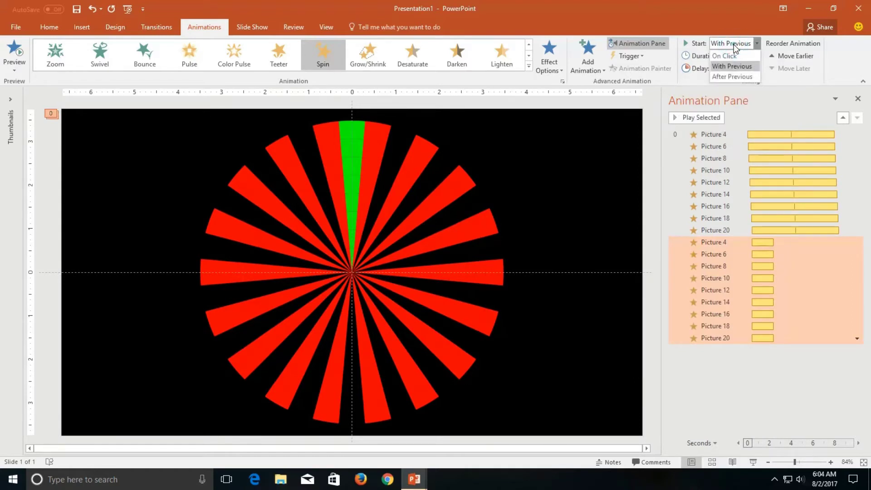
left_click(735, 46)
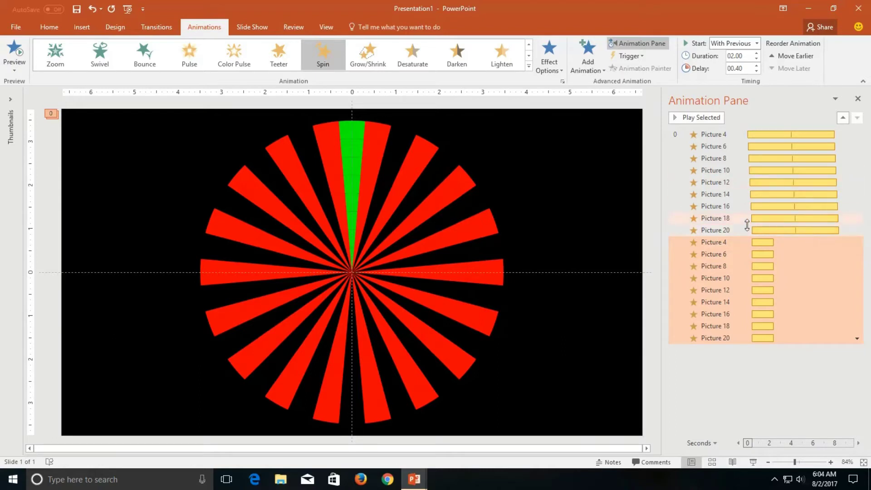
left_click(729, 45)
left_click(732, 76)
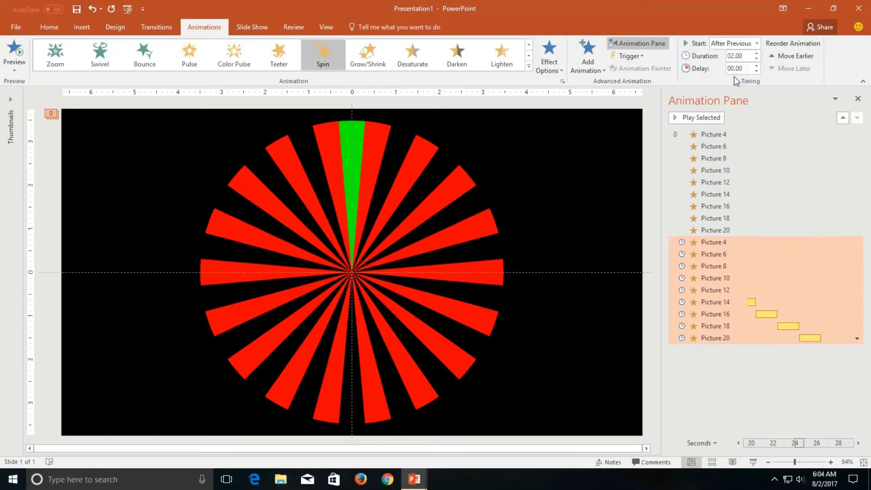
left_click(738, 444)
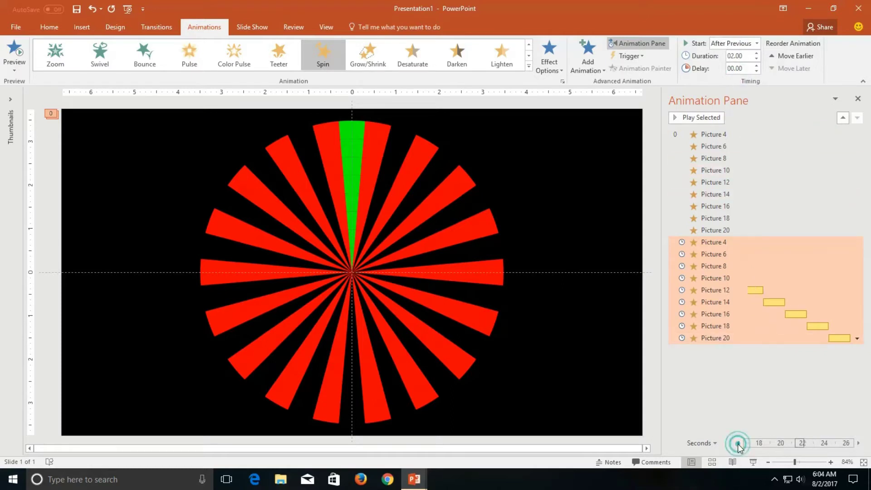
left_click(738, 444)
left_click(739, 443)
left_click(738, 444)
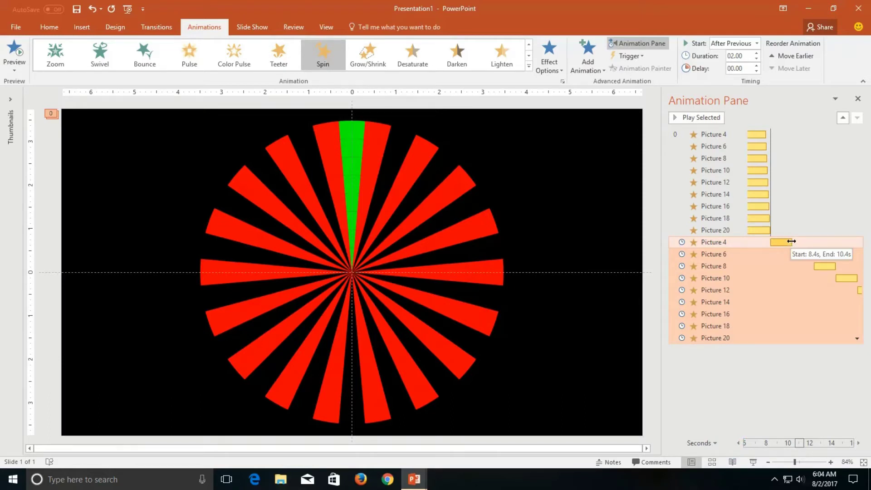
left_click(731, 47)
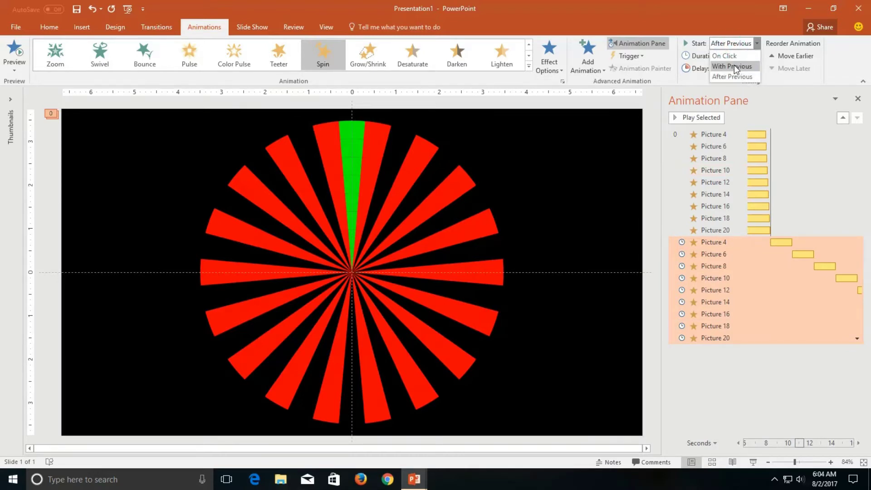
left_click(734, 66)
- Give the new Spin group an 8-second delay
double_click(738, 69)
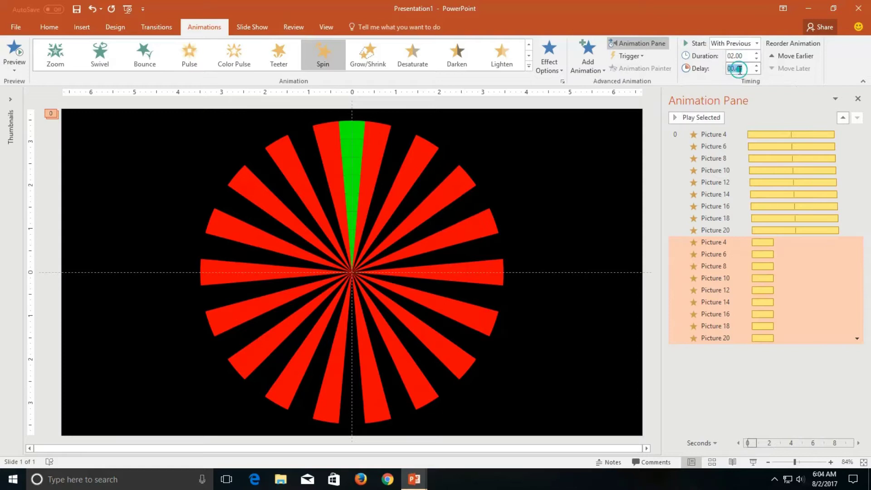
type("4")
key("Return")
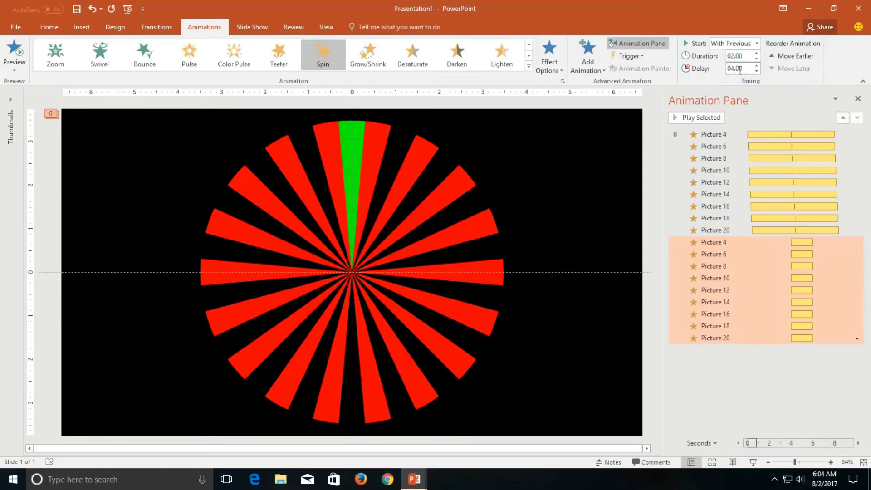
double_click(740, 69)
type("8")
key("Return")
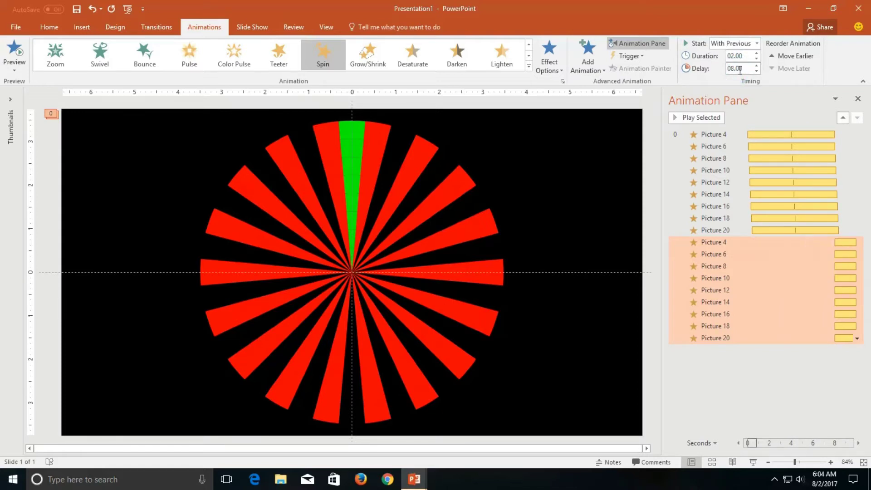
left_click(858, 444)
left_click(858, 443)
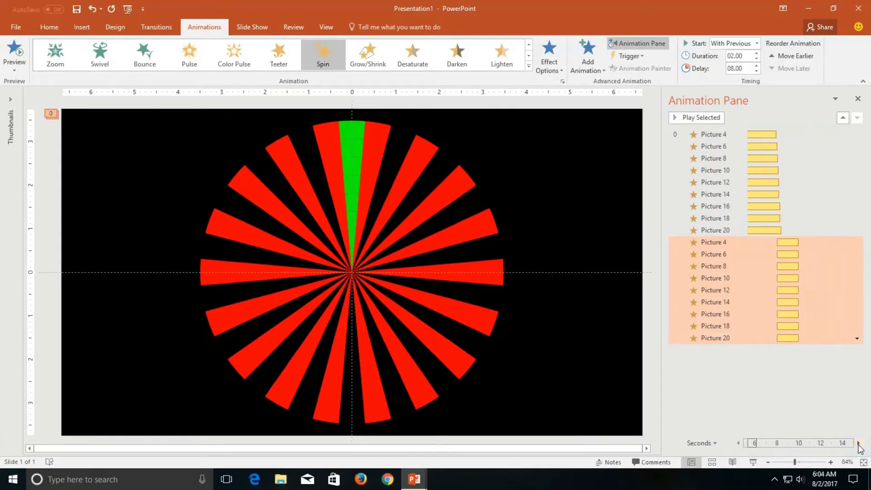
- Select the second Spin of Pictures 6, 10, 14 and 18 and open its effect options
left_click(740, 253)
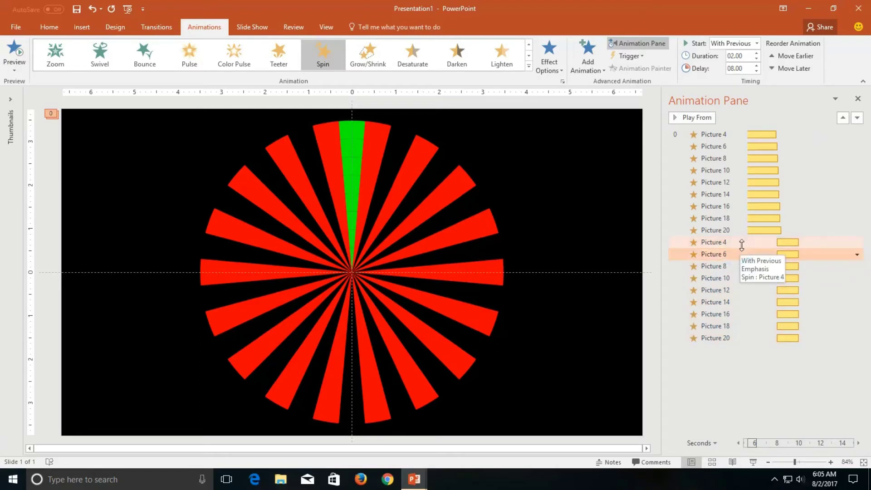
left_click(726, 278, "ctrl")
left_click(727, 301, "ctrl")
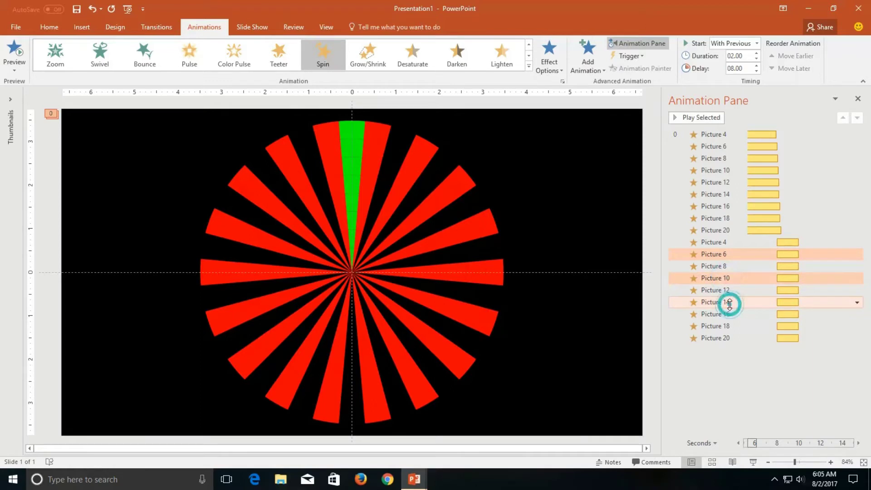
left_click(732, 325, "ctrl")
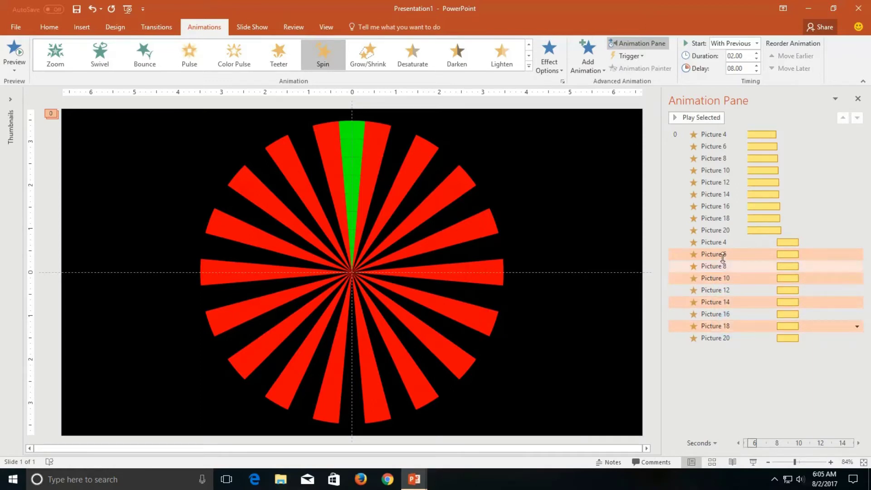
right_click(757, 258)
left_click(809, 305)
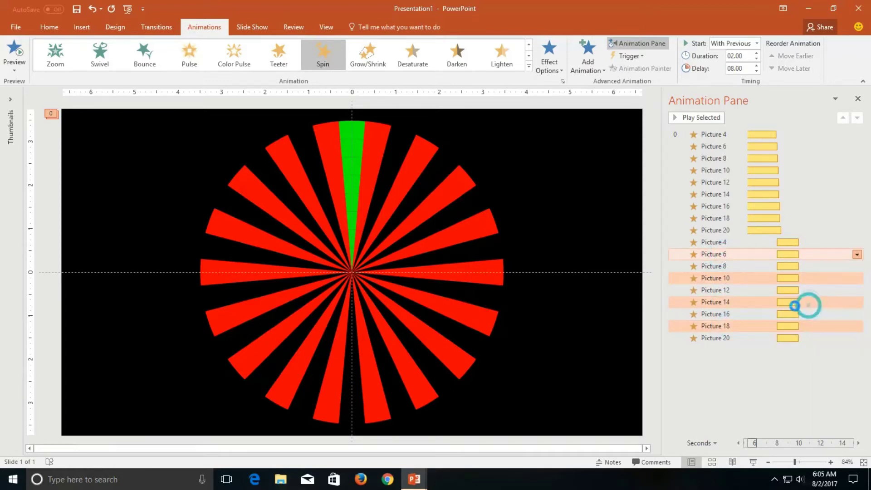
- Make the spins counterclockwise and auto-reversing, with 1-second smooth start and end
left_click(429, 181)
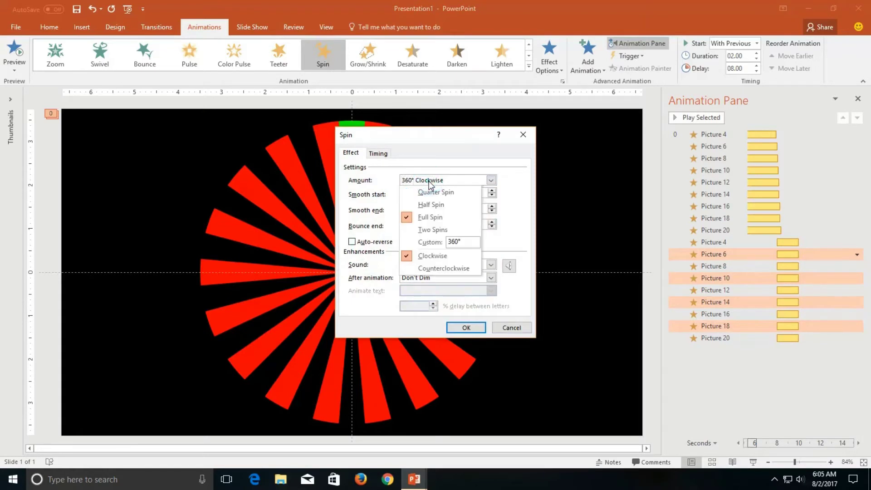
left_click(443, 269)
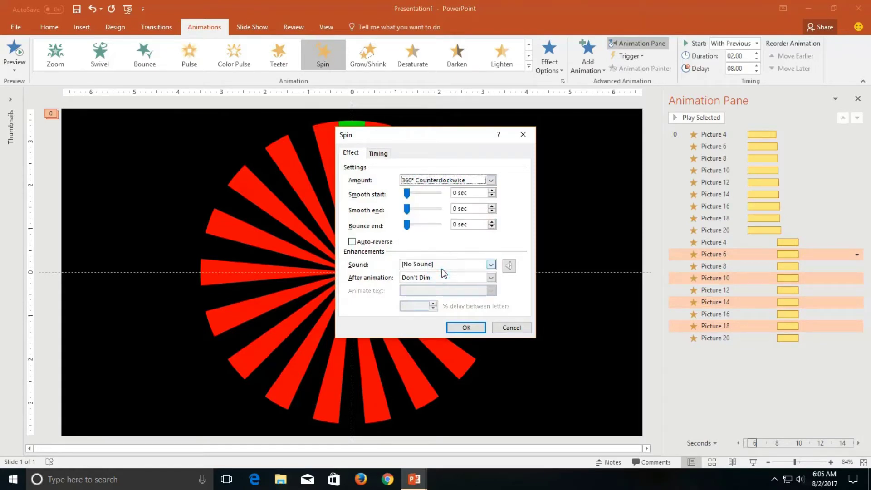
left_click(374, 242)
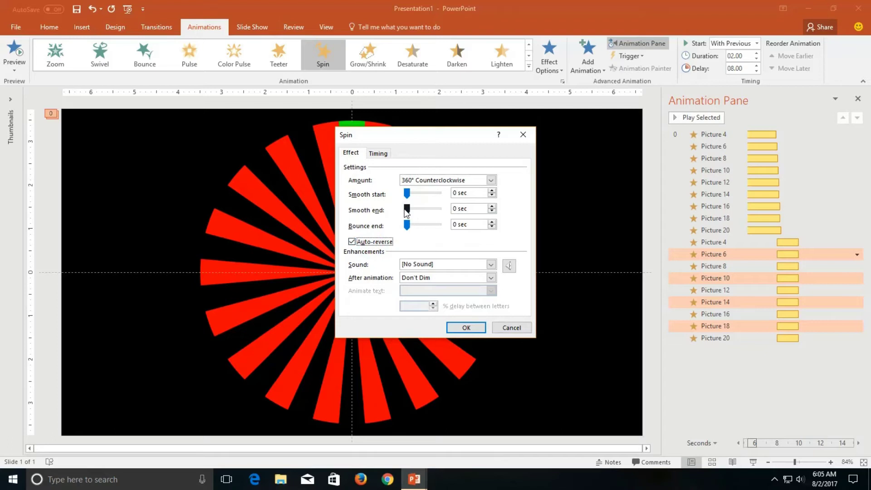
left_click_drag(406, 210, 419, 213)
left_click_drag(407, 194, 425, 202)
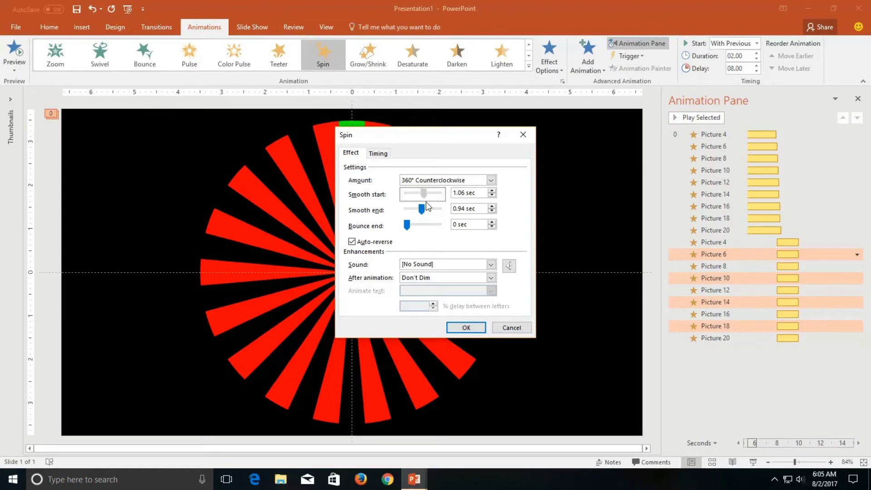
left_click(493, 195)
left_click(493, 196)
left_click(493, 195)
left_click(494, 195)
left_click(492, 208)
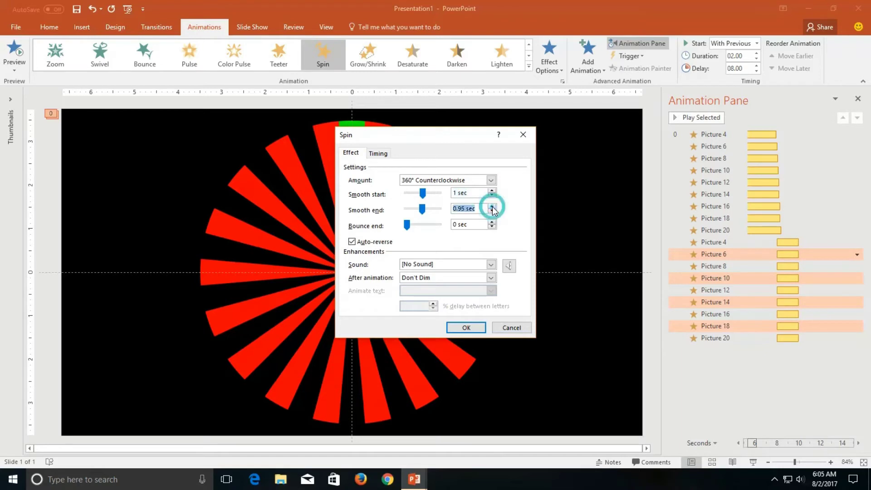
left_click(492, 206)
left_click(492, 206)
left_click(491, 206)
- Set the spins to repeat twice and apply the settings
left_click(376, 153)
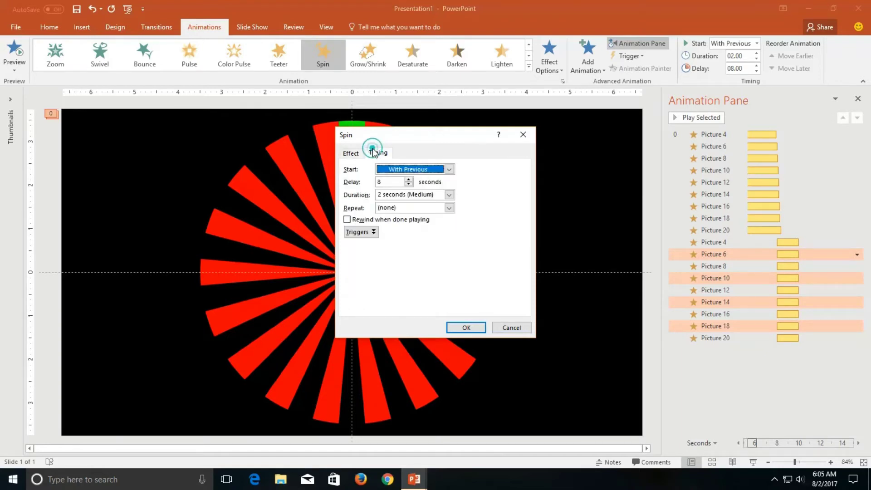
left_click(449, 207)
left_click(422, 225)
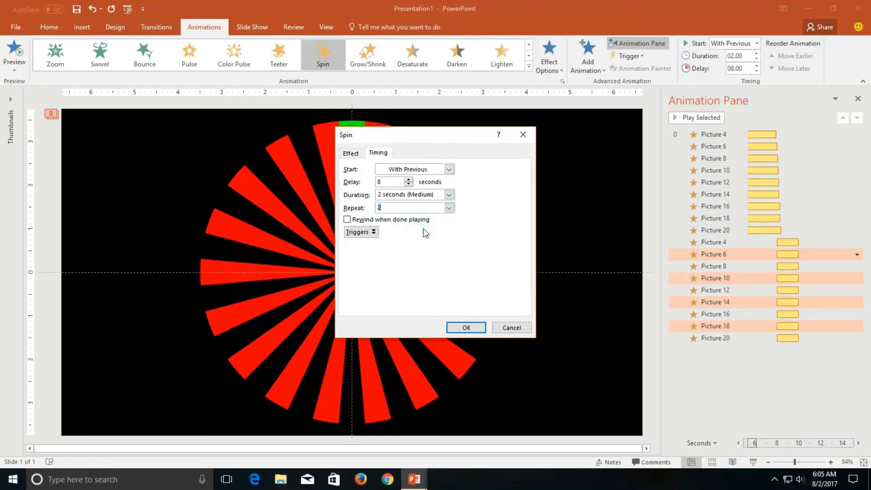
left_click(472, 330)
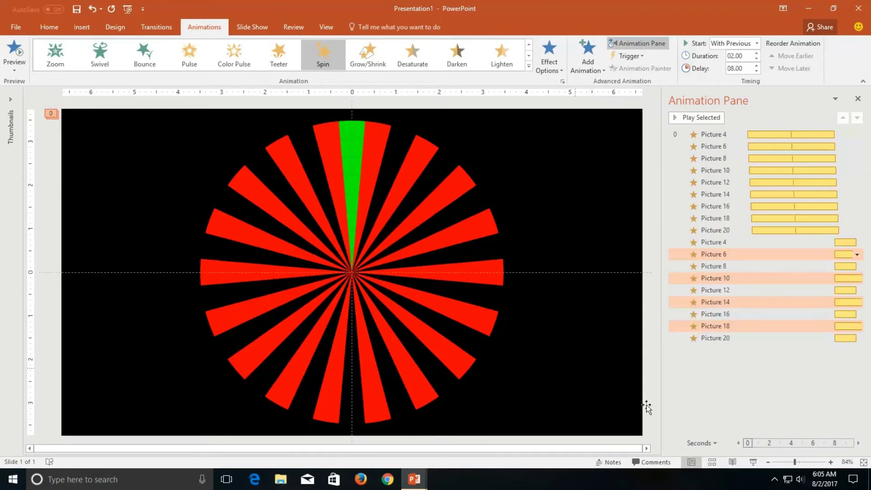
left_click(753, 462)
left_click(719, 242)
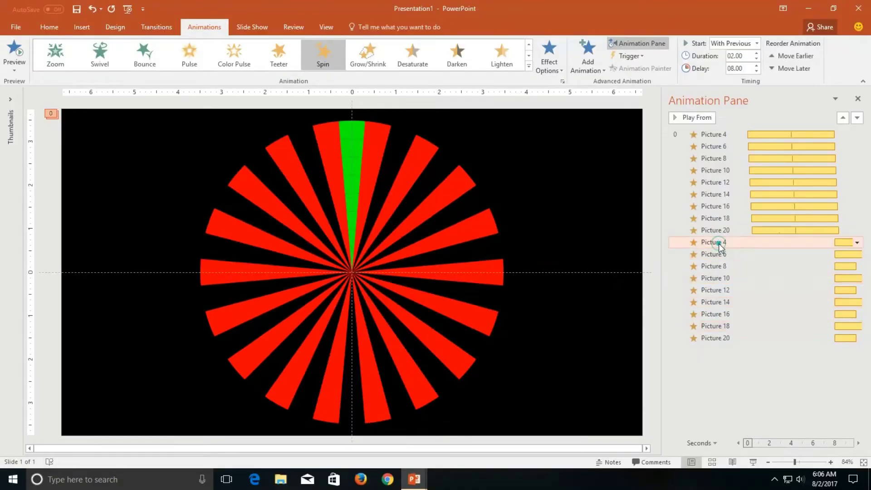
- Add the second Spin of Pictures 8, 12, 16 and 20 to the selection and open its effect options
left_click(730, 266, "ctrl")
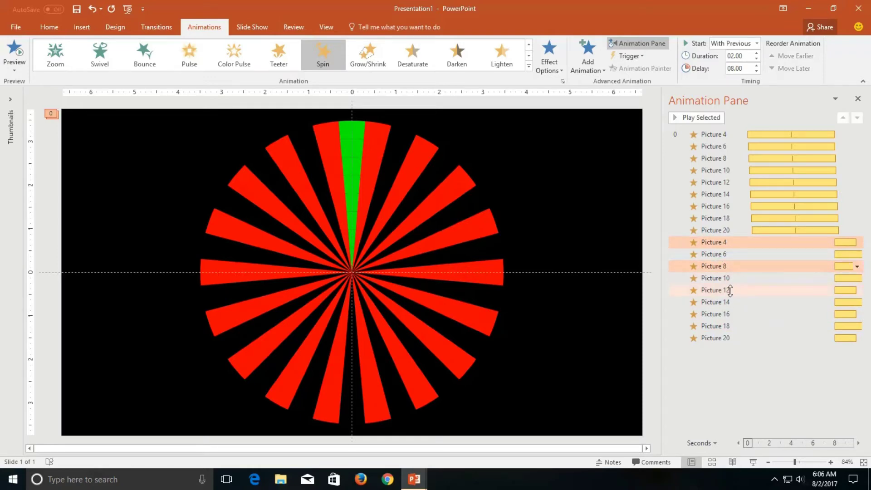
left_click(730, 290, "ctrl")
left_click(733, 314, "ctrl")
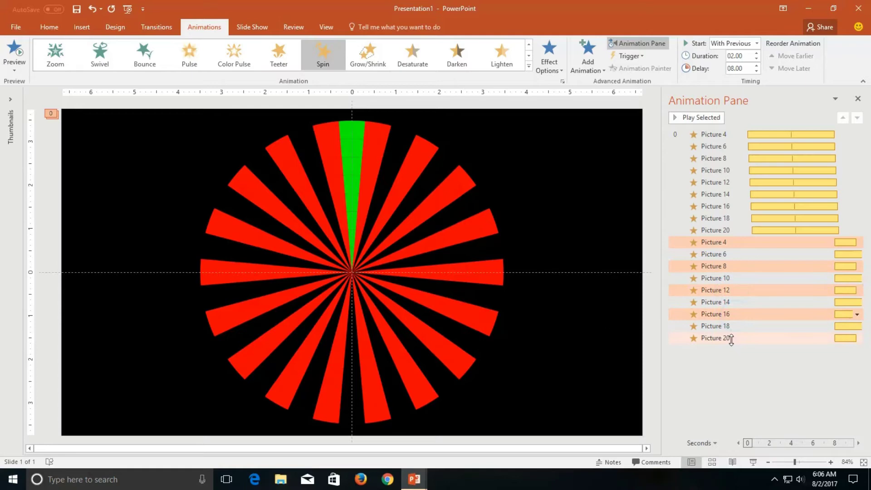
left_click(731, 339, "ctrl")
right_click(759, 341)
left_click(811, 391)
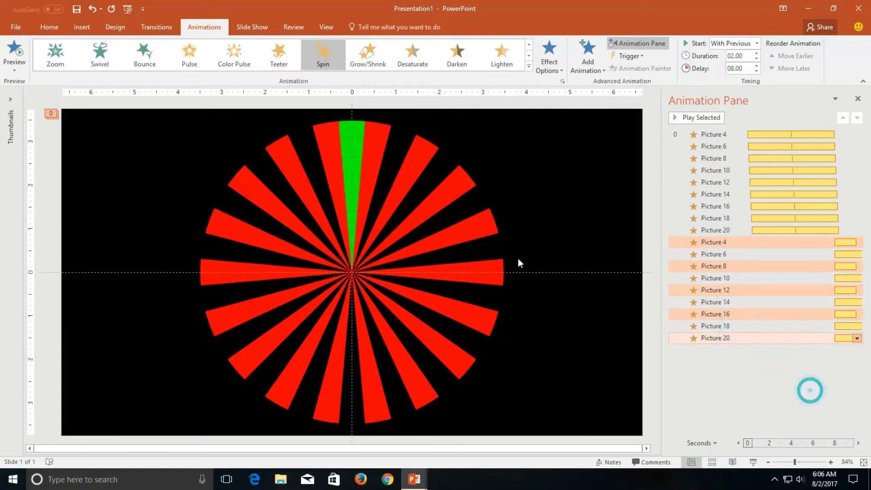
- Turn on auto-reverse with a 1-second smooth start and smooth end
left_click(386, 244)
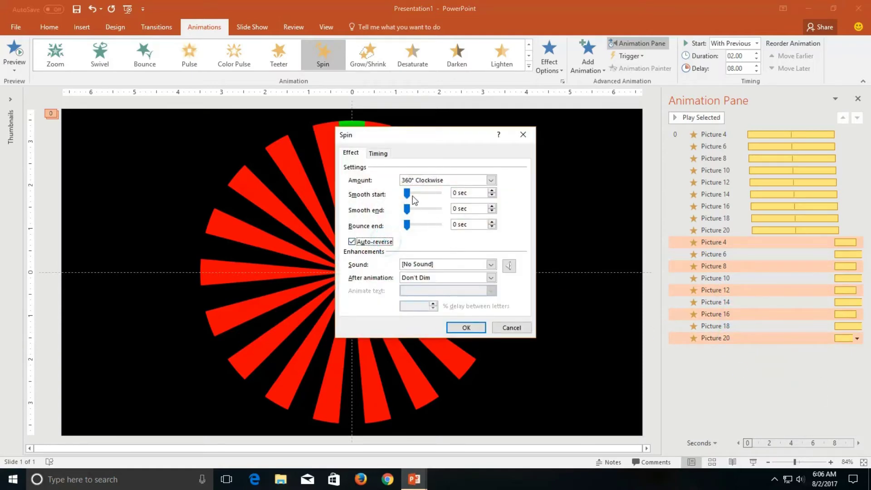
left_click(410, 193)
mouse_move(424, 195)
left_mouse_down()
mouse_move(409, 211)
mouse_move(426, 211)
left_mouse_up()
left_click(492, 191)
left_click(493, 191)
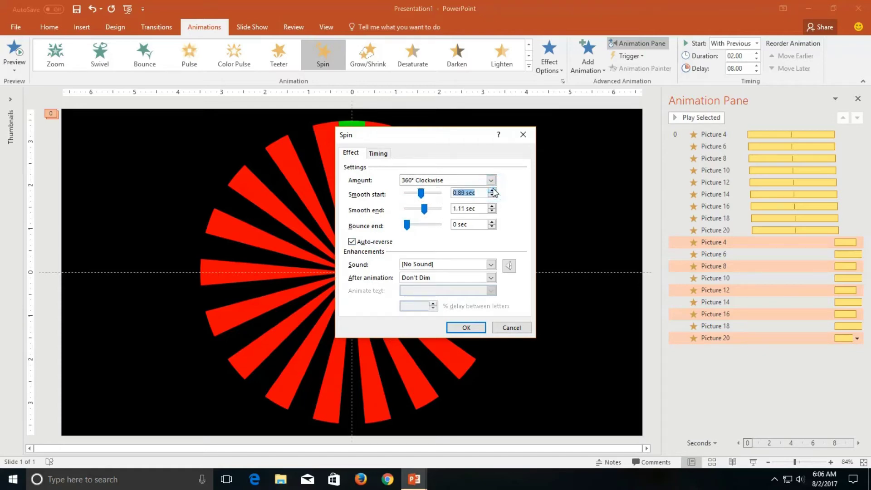
left_click(493, 191)
left_click(493, 191)
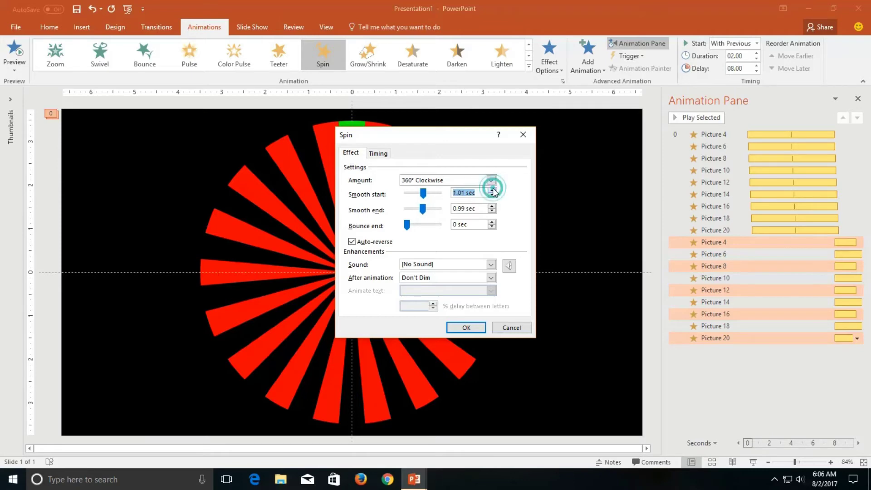
left_click(492, 211)
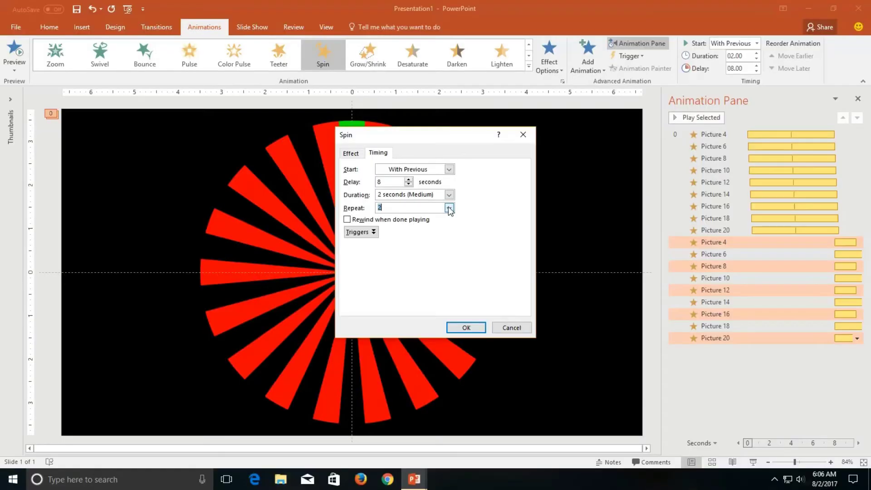
- Set the spins to repeat twice and apply the settings
left_click(449, 208)
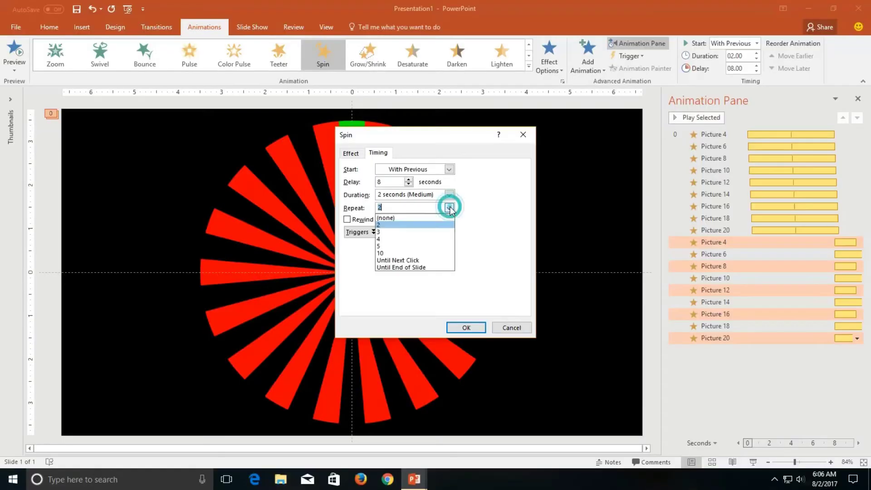
left_click(405, 226)
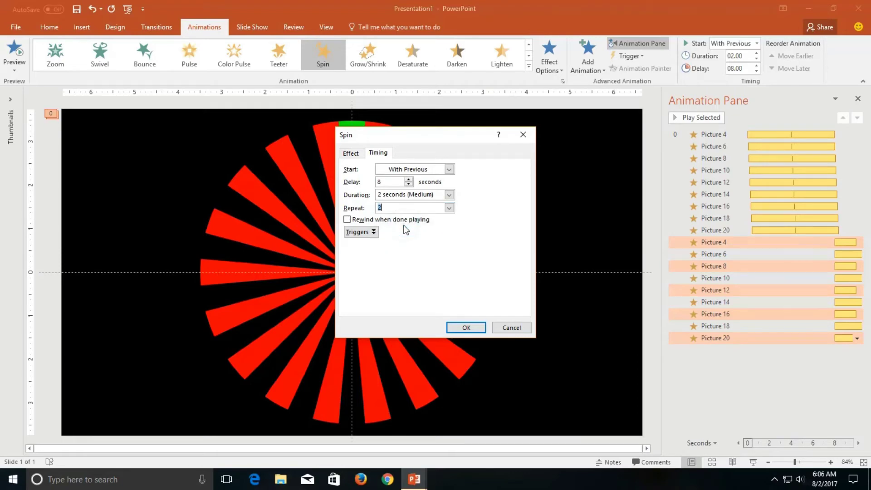
left_click(463, 328)
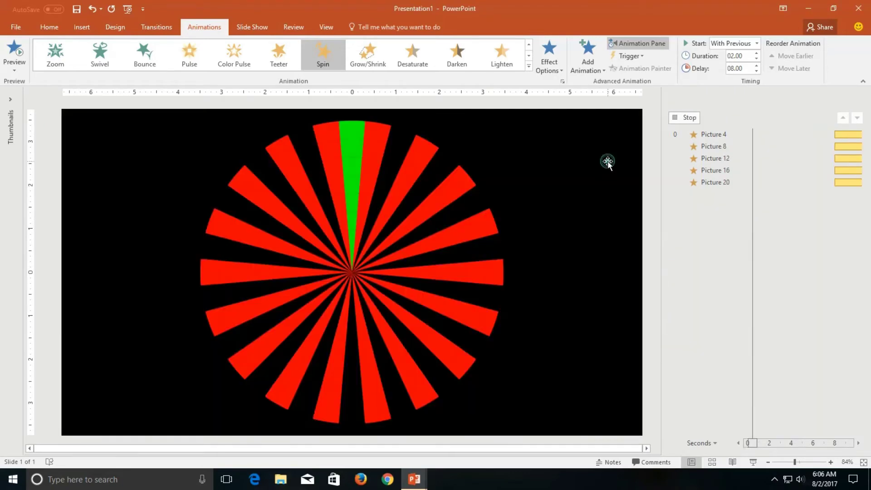
left_click(749, 463)
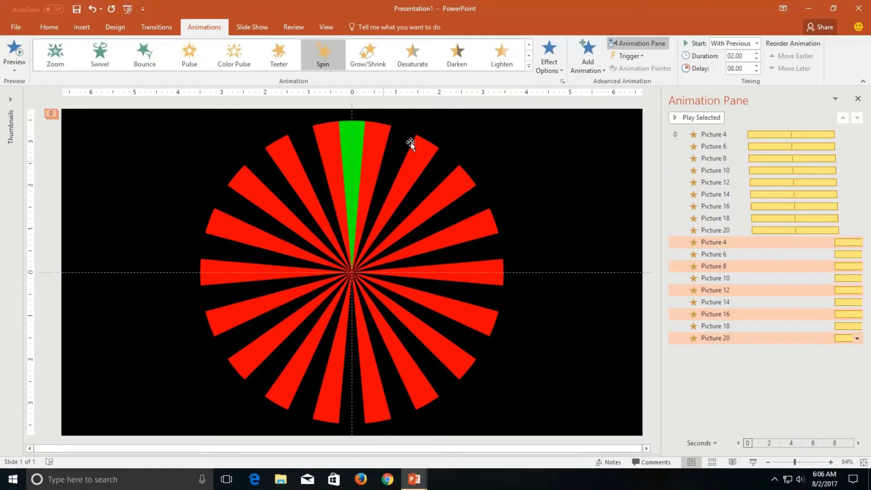
- Select all pictures and add a Grow/Shrink emphasis to them
left_click(49, 26)
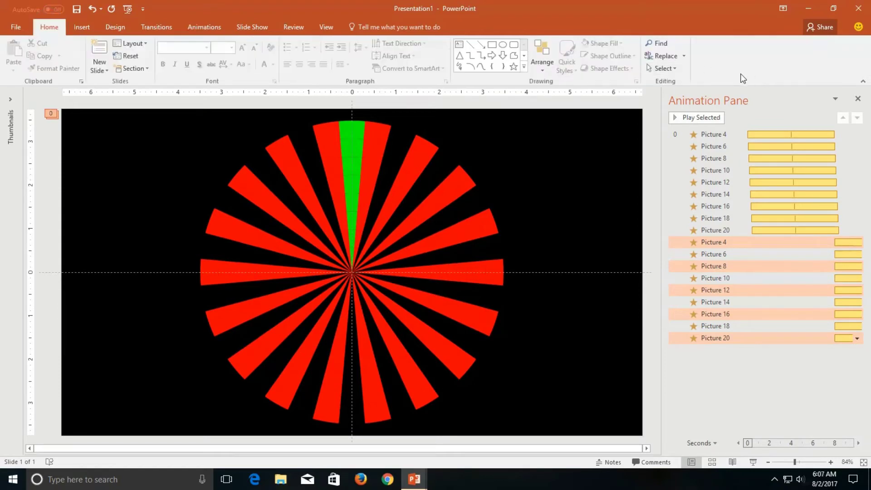
left_click(669, 70)
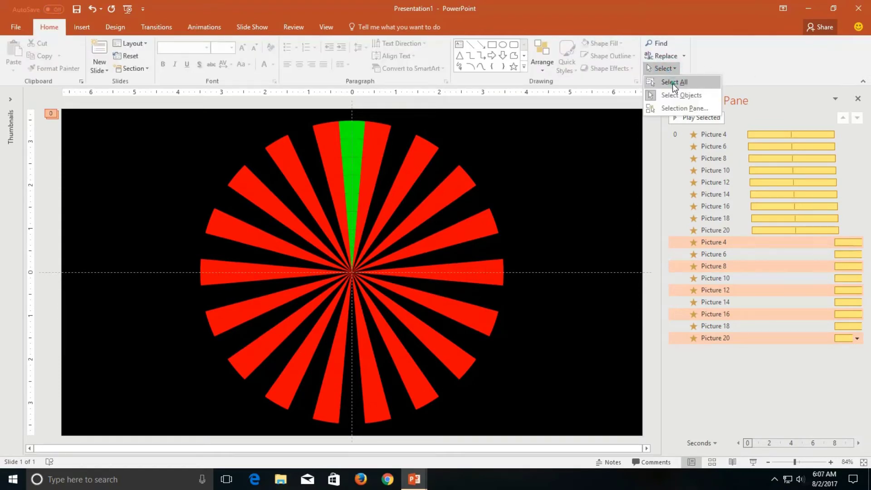
left_click(674, 82)
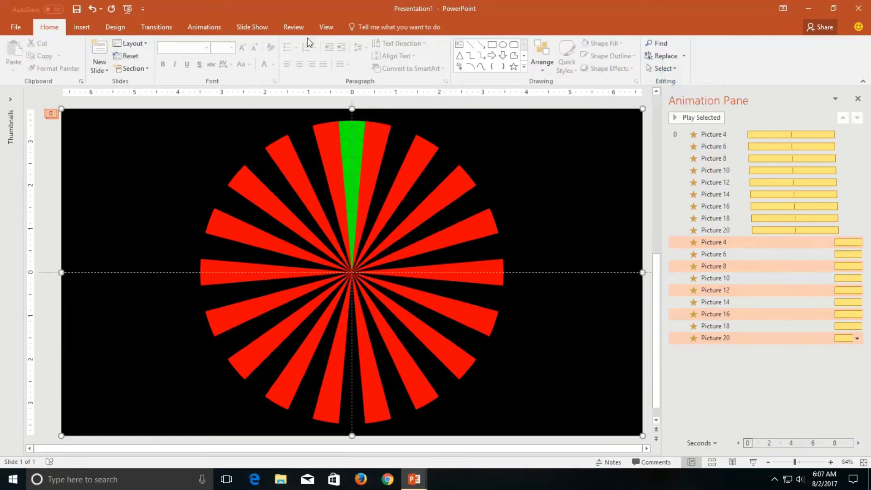
left_click(203, 27)
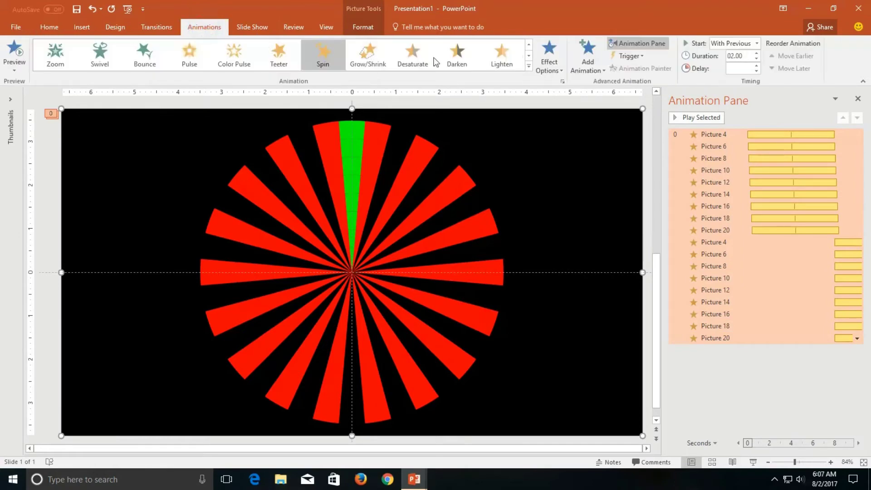
left_click(589, 58)
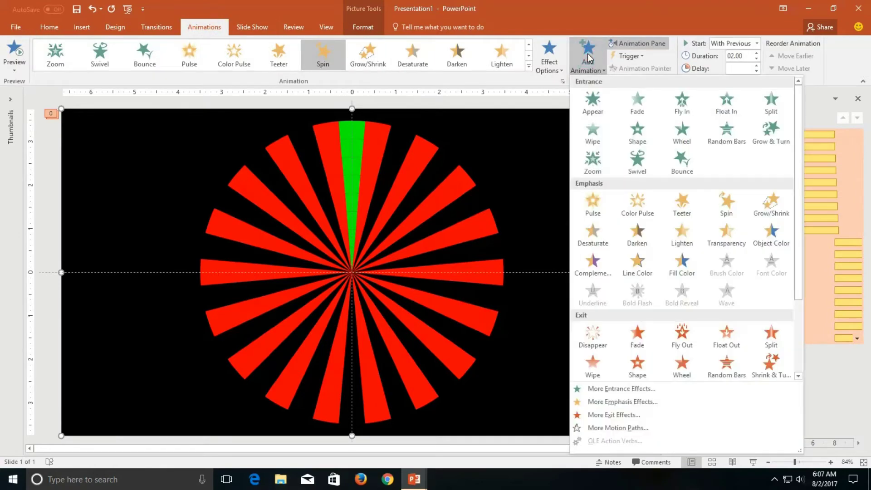
left_click(773, 200)
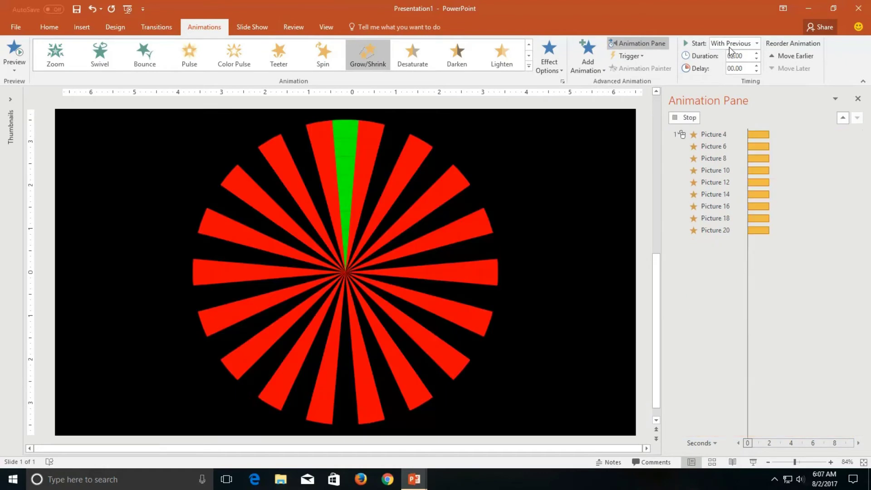
- Start the Grow/Shrink With Previous after a 16-second delay
left_click(731, 44)
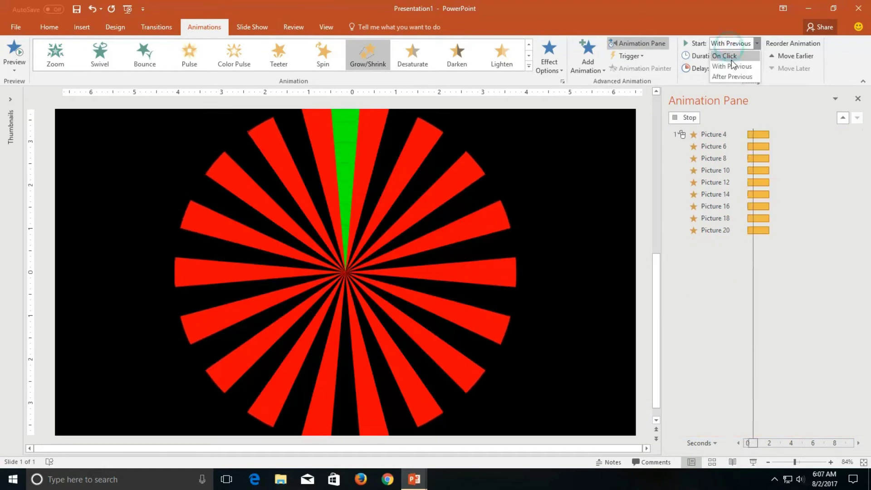
left_click(732, 66)
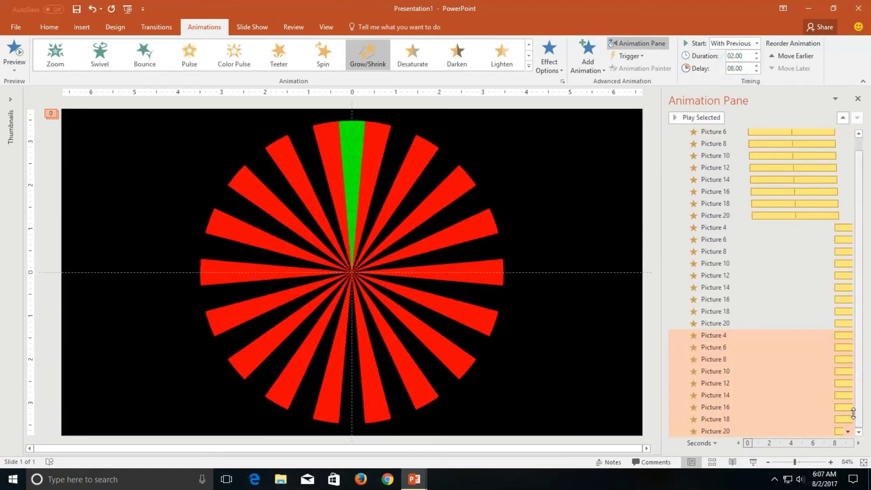
left_click(859, 444)
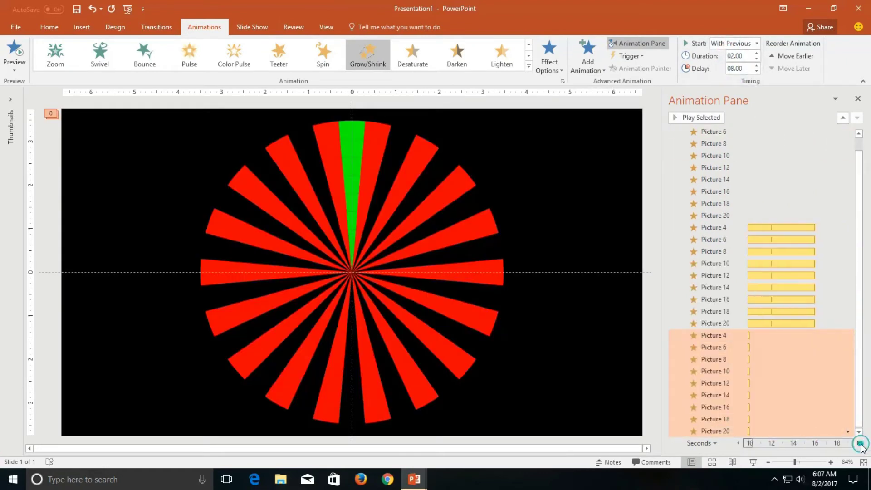
double_click(743, 70)
type("16")
key("Return")
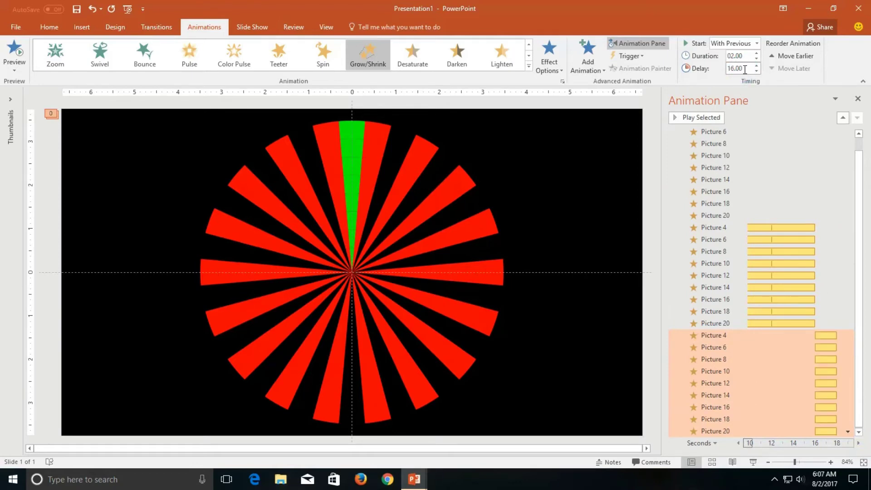
- Set the Grow/Shrink size to a custom 90%
right_click(751, 352)
left_click(781, 399)
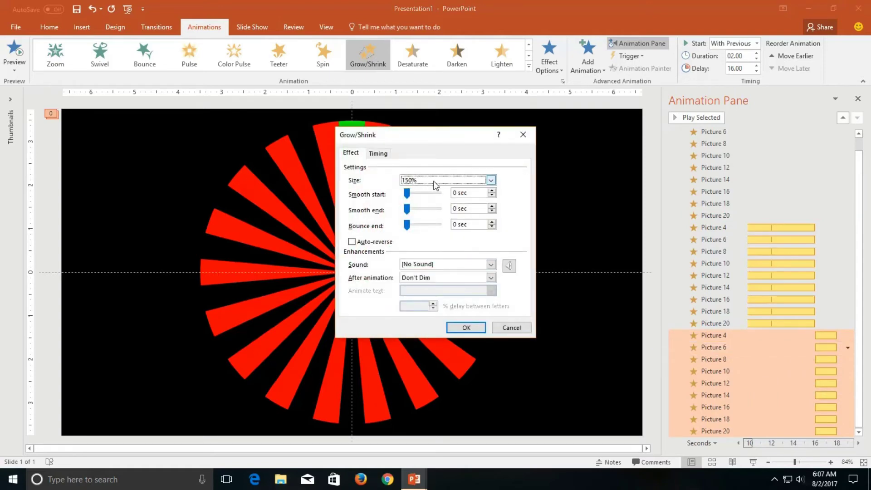
left_click(434, 182)
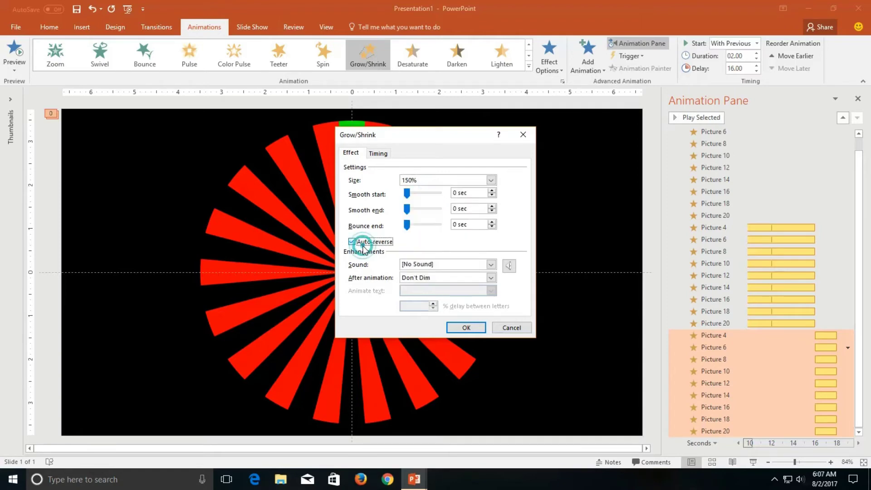
left_click(491, 180)
left_click(467, 241)
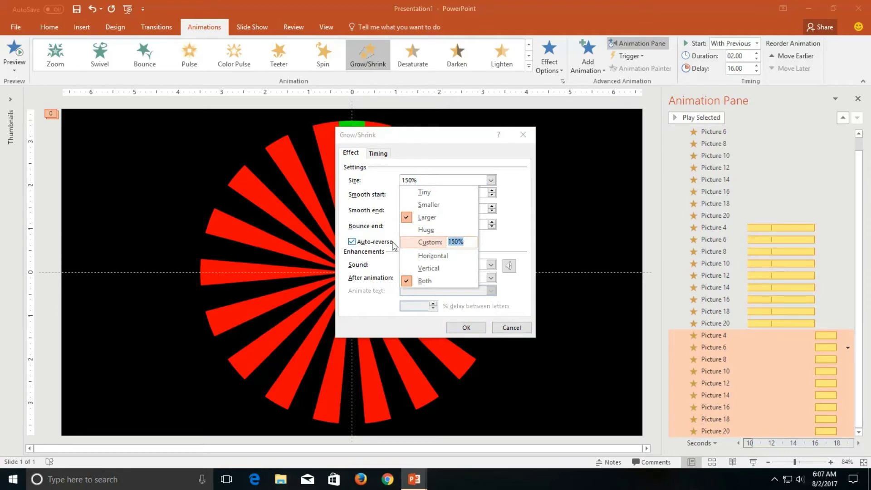
type("90")
key("Return")
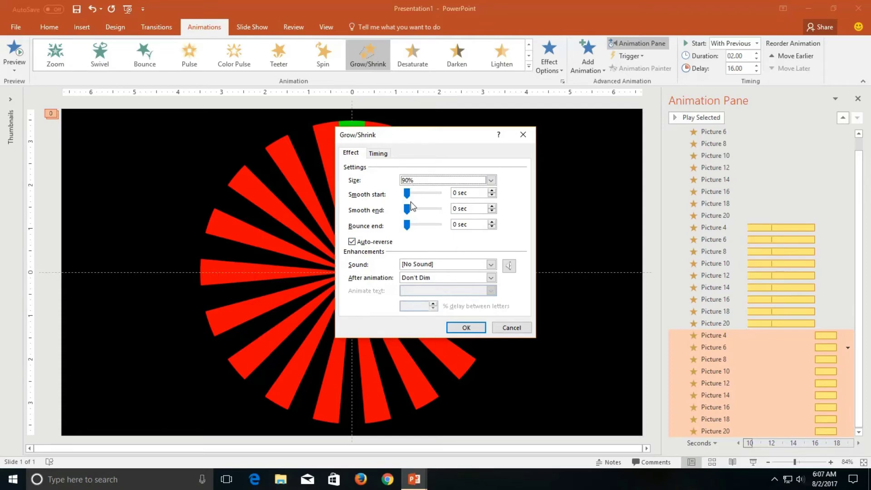
- Give the Grow/Shrink a 1-second smooth start and smooth end
left_click_drag(407, 194, 420, 210)
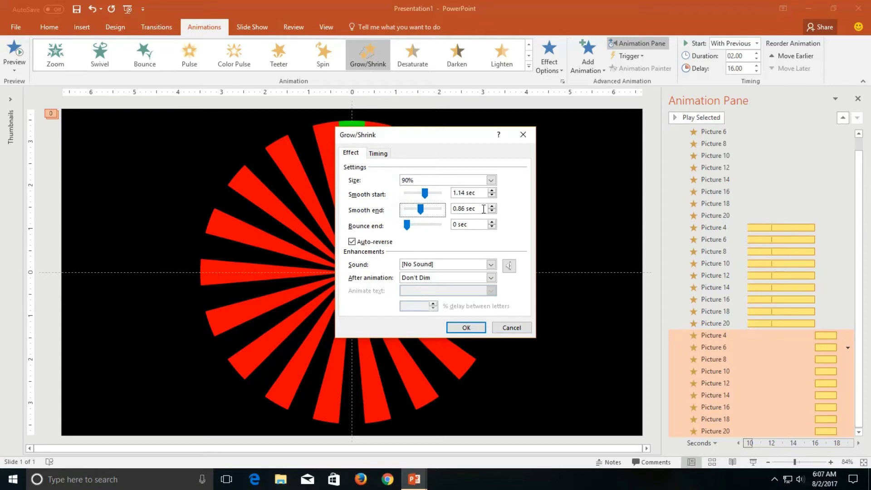
left_click(491, 206)
left_click(492, 206)
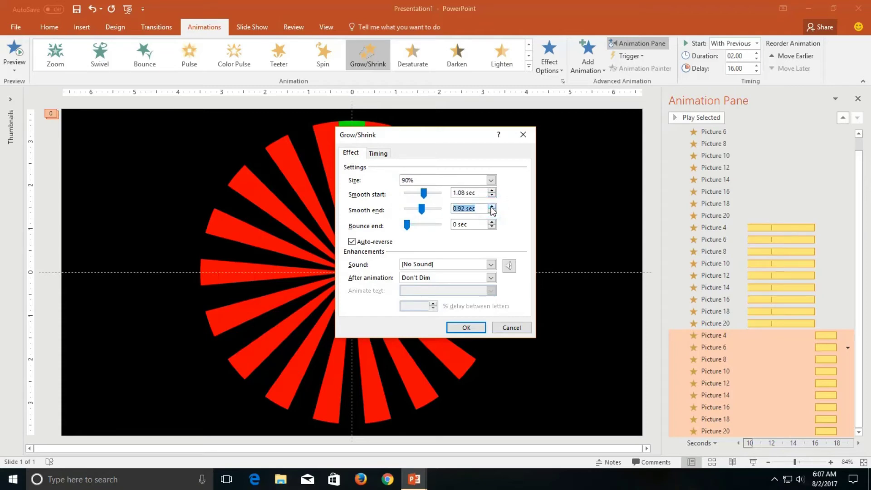
left_click(491, 207)
left_click(492, 206)
- Make the Grow/Shrink repeat twice and confirm the settings
left_click(380, 153)
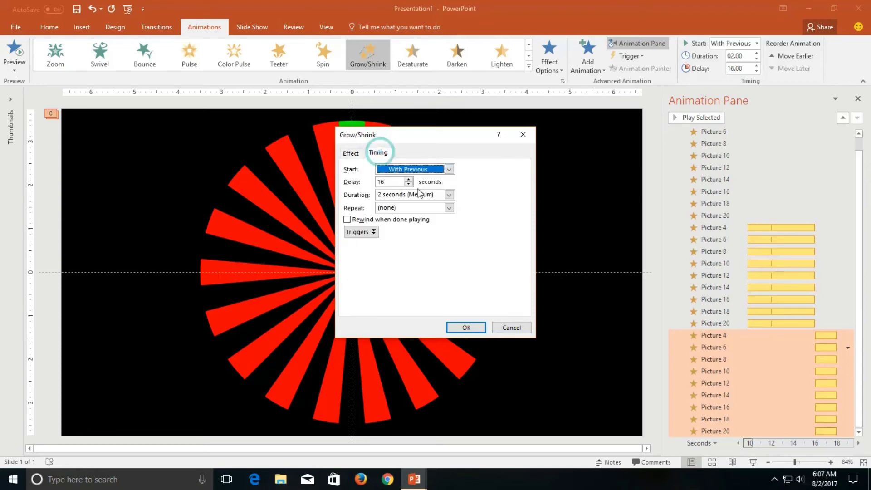
left_click(449, 208)
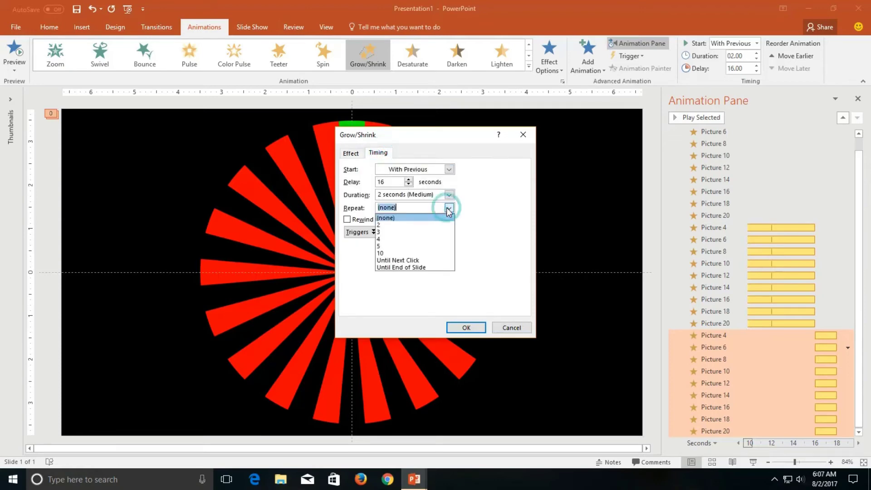
left_click(426, 225)
left_click(466, 328)
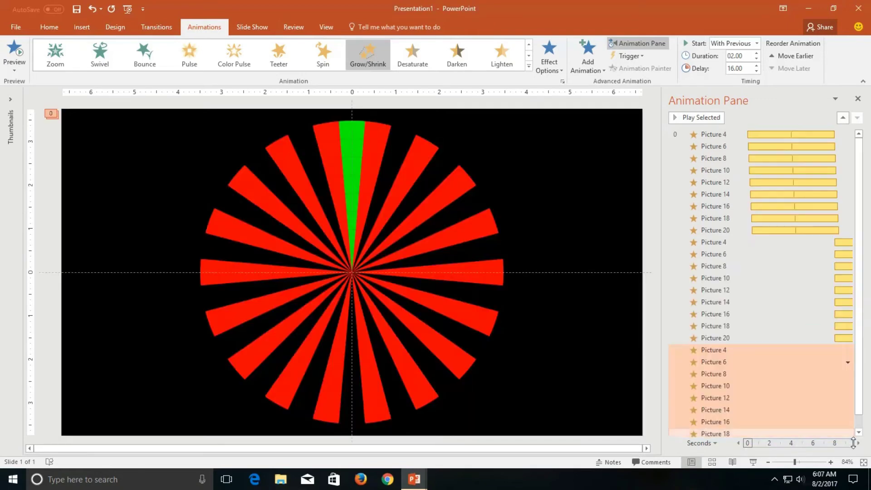
left_click(858, 443)
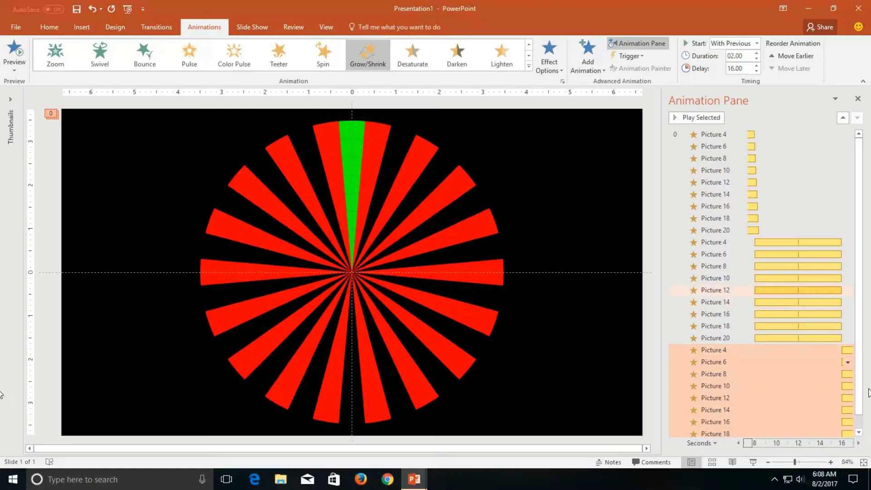
- Select the last group's Grow/Shrink for Pictures 4, 8, 12, 16 and 20
scroll(861, 346, "down", 1)
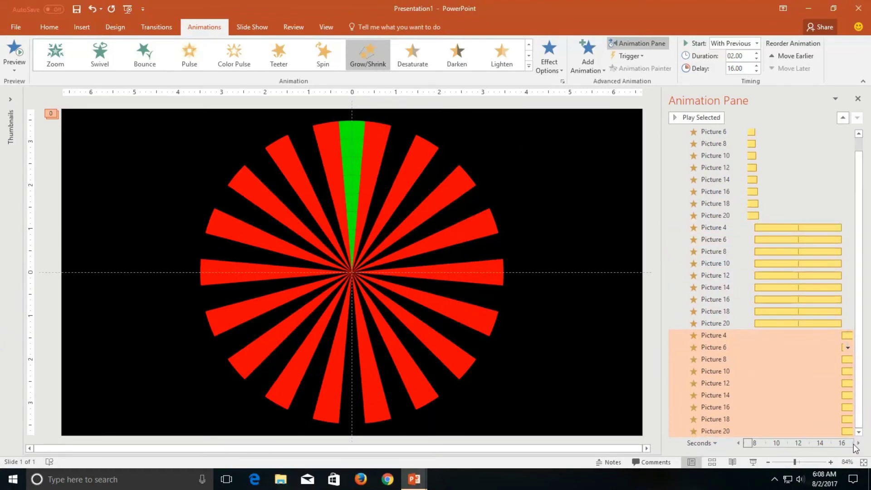
left_click(858, 443)
left_click(859, 443)
left_click(858, 444)
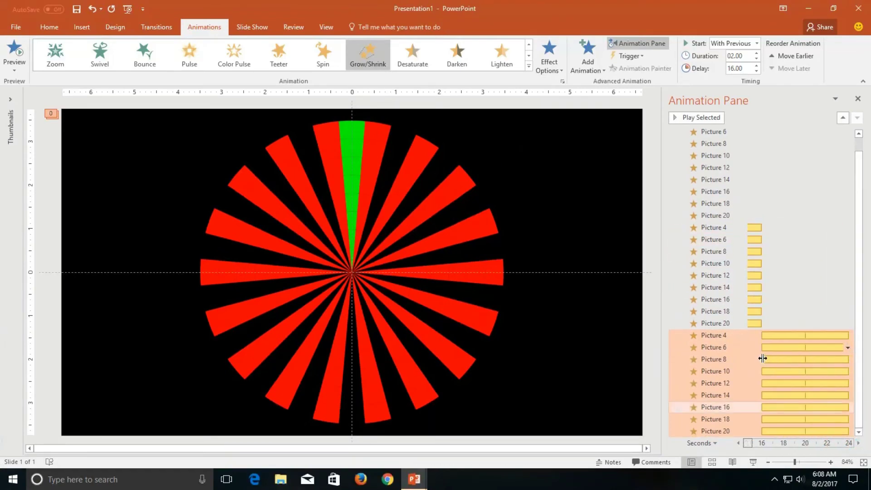
left_click(736, 336)
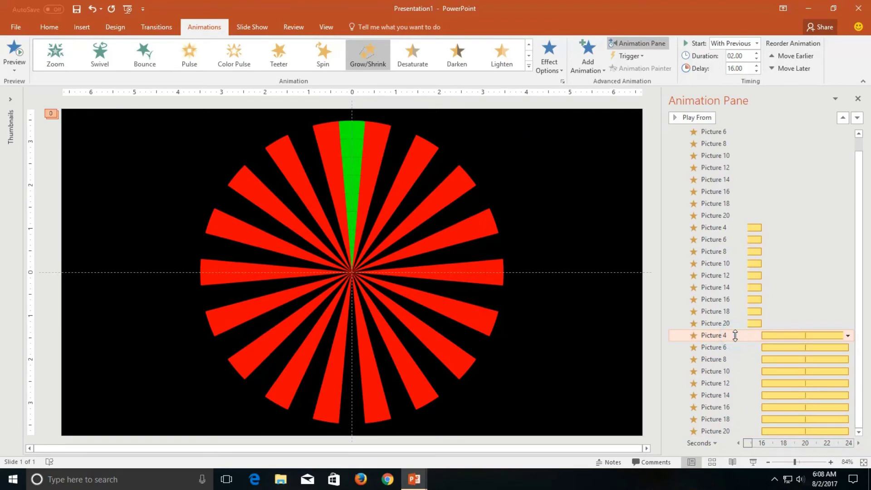
left_click(726, 360, "ctrl")
left_click(730, 384, "ctrl")
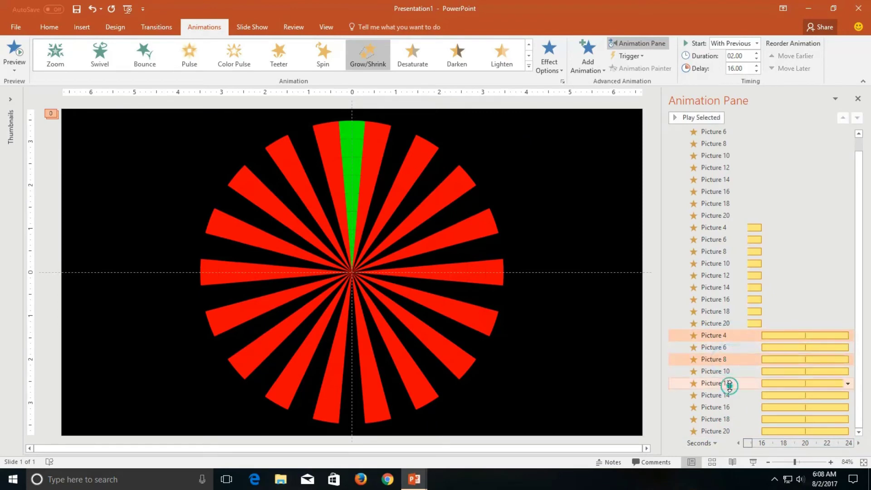
left_click(735, 408, "ctrl")
left_click(735, 431, "ctrl")
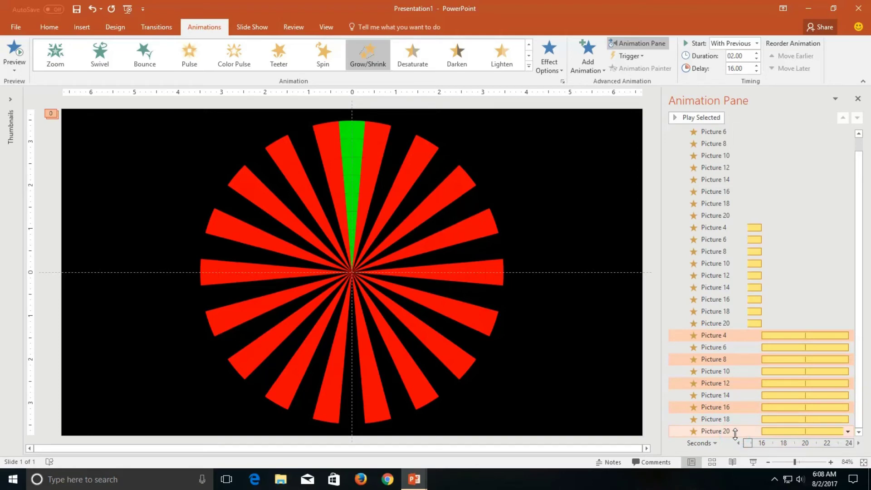
- Change their Grow/Shrink size to a custom 105%
right_click(736, 432)
left_click(780, 381)
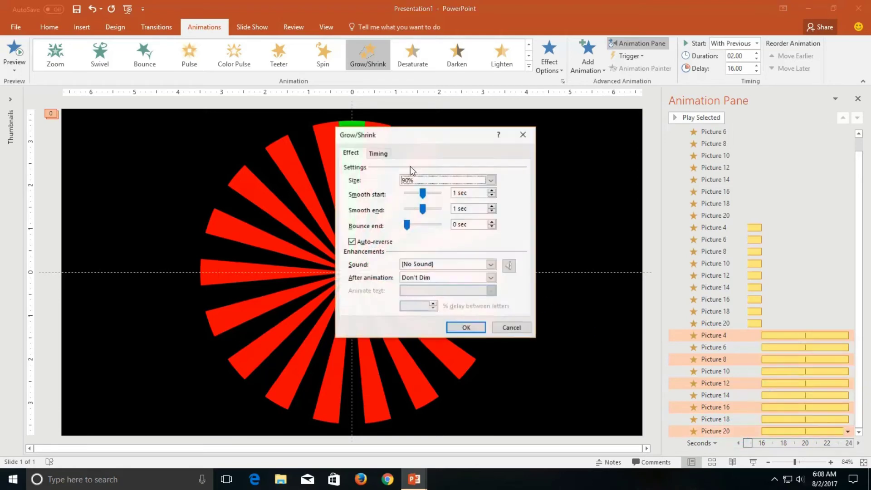
left_click(414, 180)
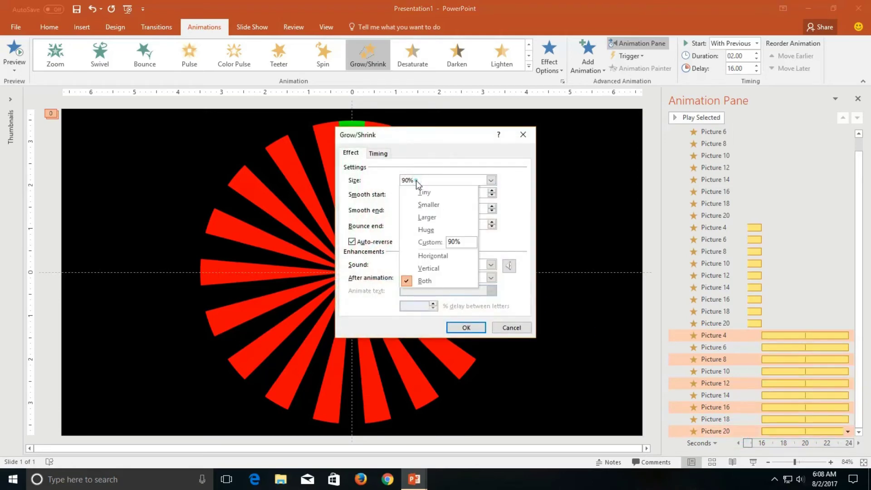
left_click(463, 242)
type("105")
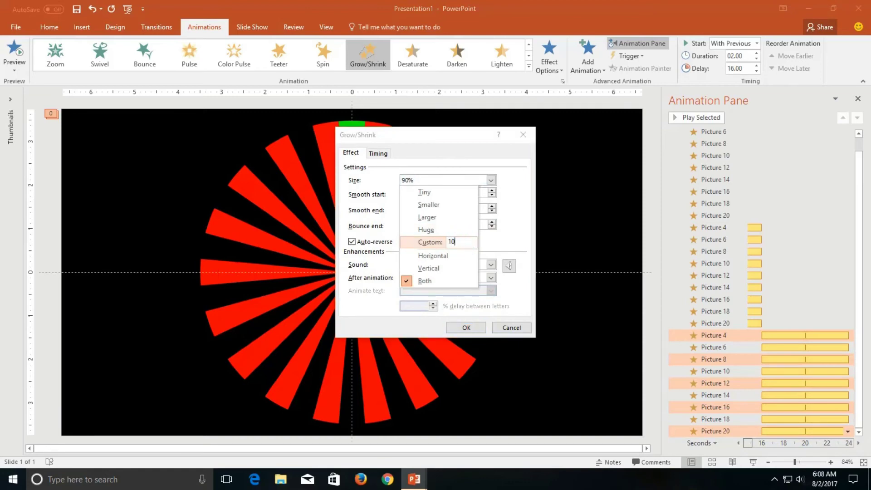
key("Return")
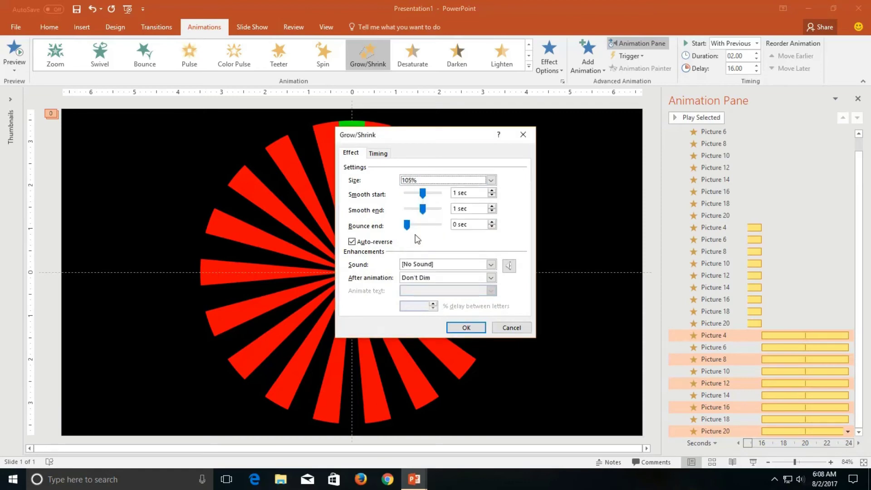
left_click(465, 328)
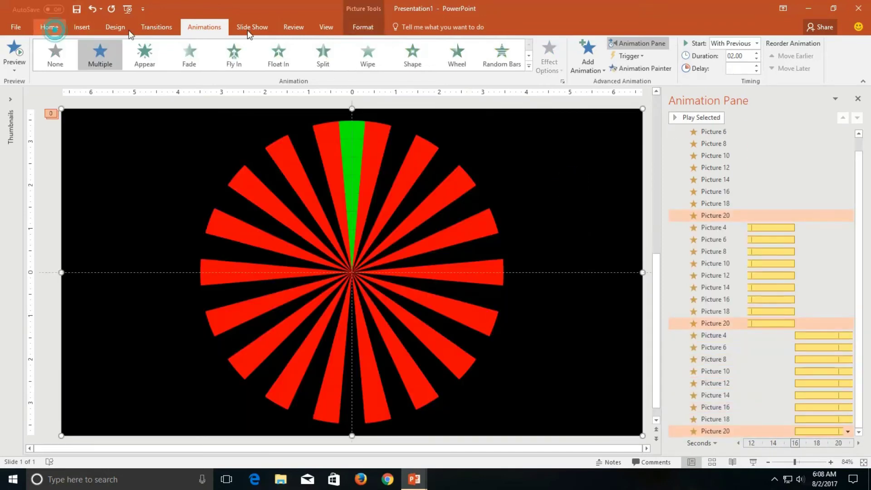
- Select all nine pictures and bring up the Add Animation effects gallery
left_click(49, 27)
left_click(658, 71)
left_click(668, 81)
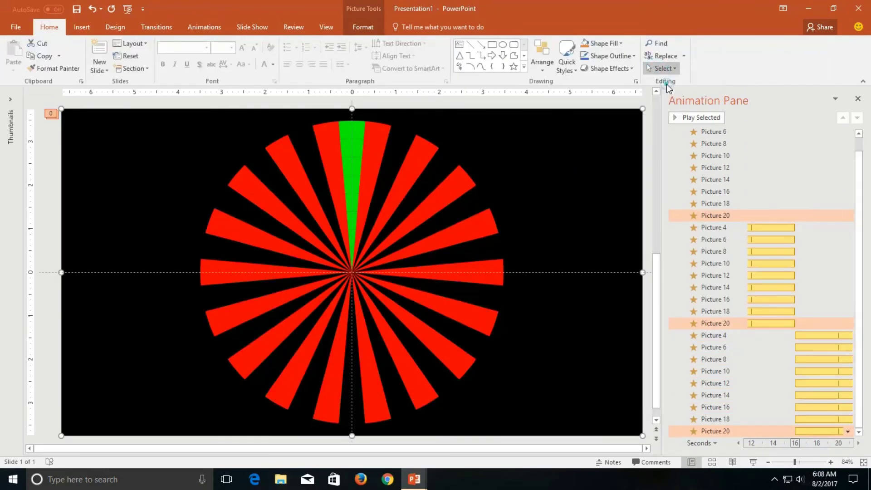
left_click(202, 29)
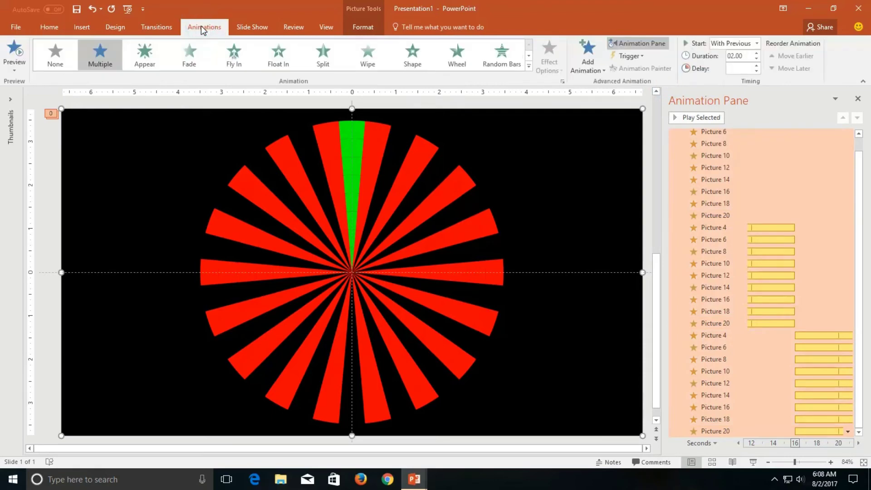
left_click(593, 57)
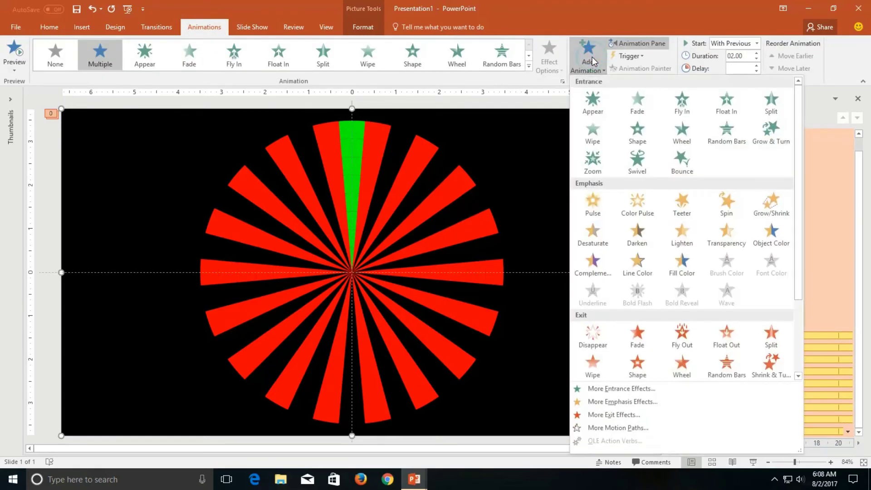
- Add a Spin emphasis to all pictures with a 16-second delay
left_click(726, 205)
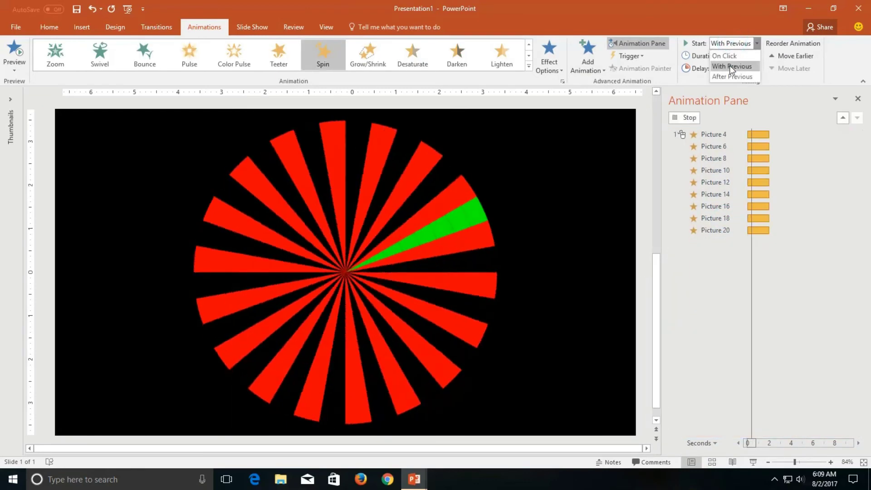
left_click(730, 65)
type("16")
key("Return")
- Turn on auto-reverse and about 1-second smooth start and end for the Spin
right_click(760, 369)
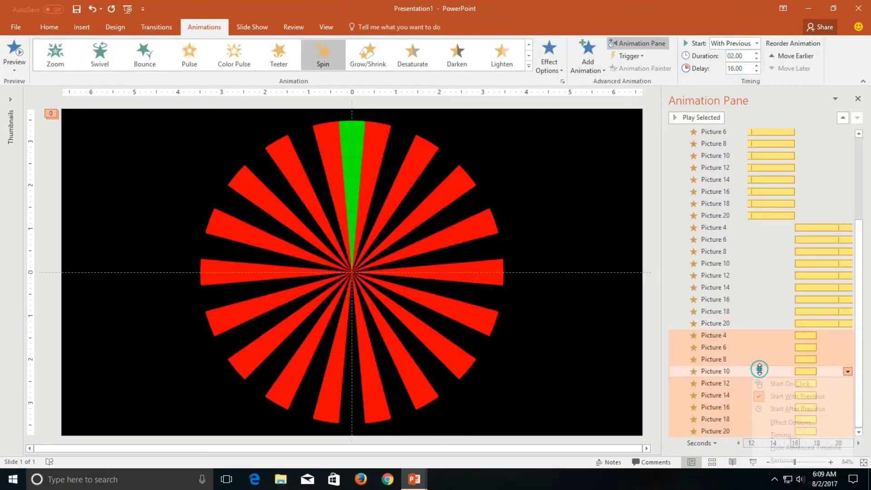
left_click(788, 422)
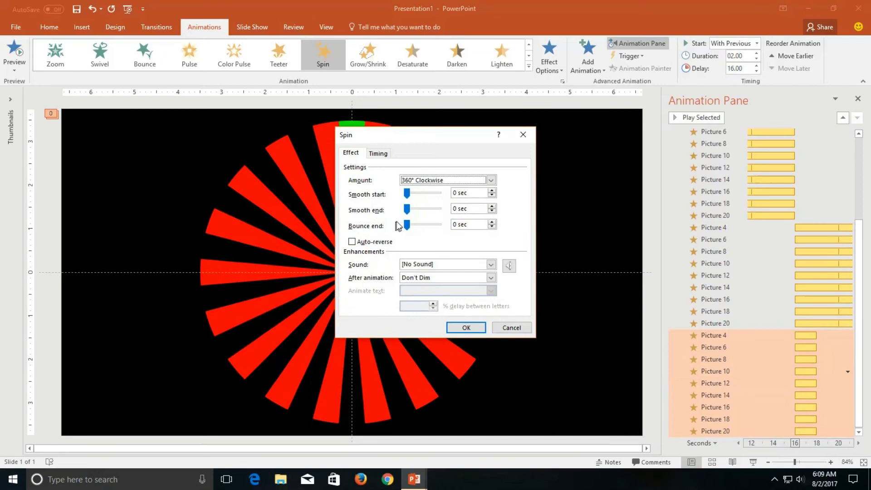
left_click(371, 241)
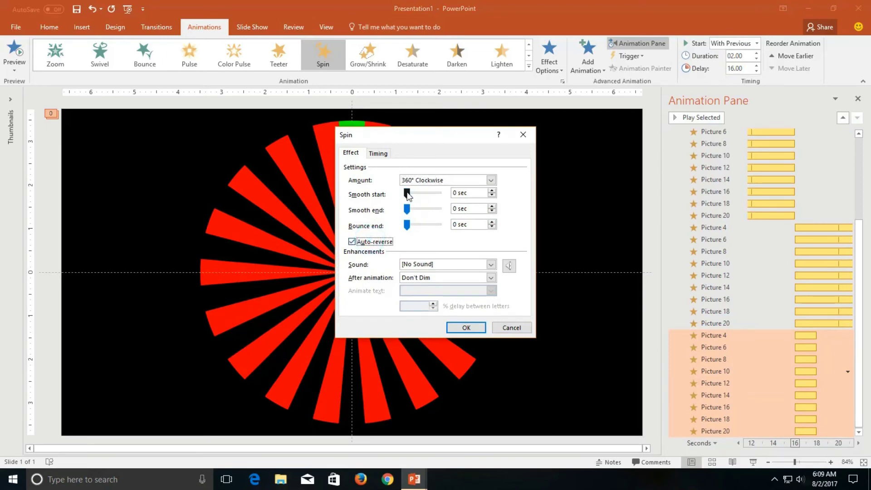
left_click_drag(407, 194, 421, 209)
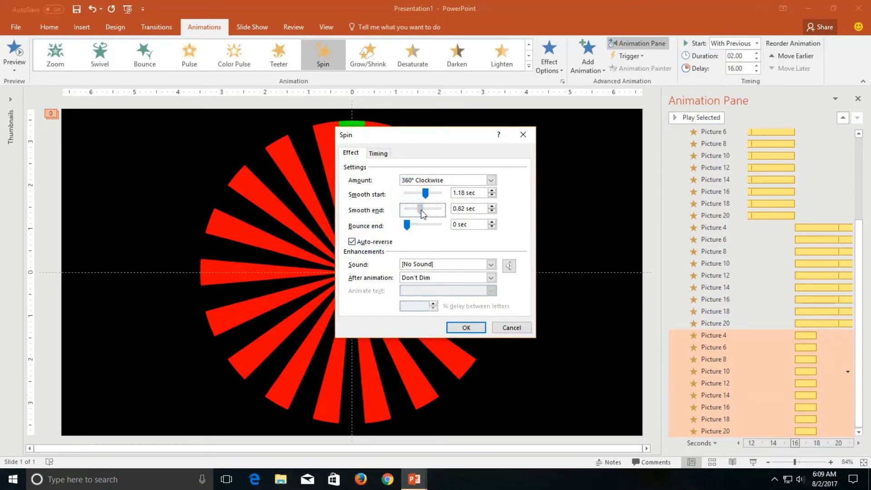
left_click(492, 206)
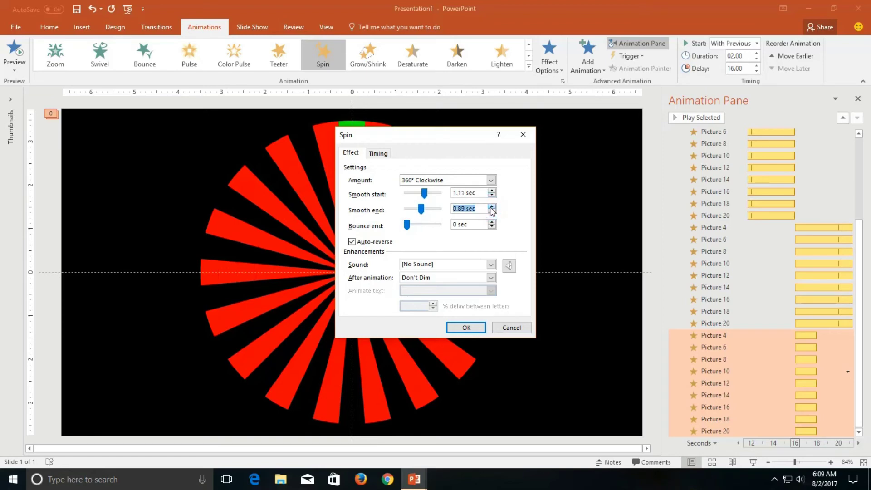
left_click(492, 206)
left_click(491, 206)
left_click(492, 206)
- Make the Spin repeat twice and confirm the settings
left_click(378, 153)
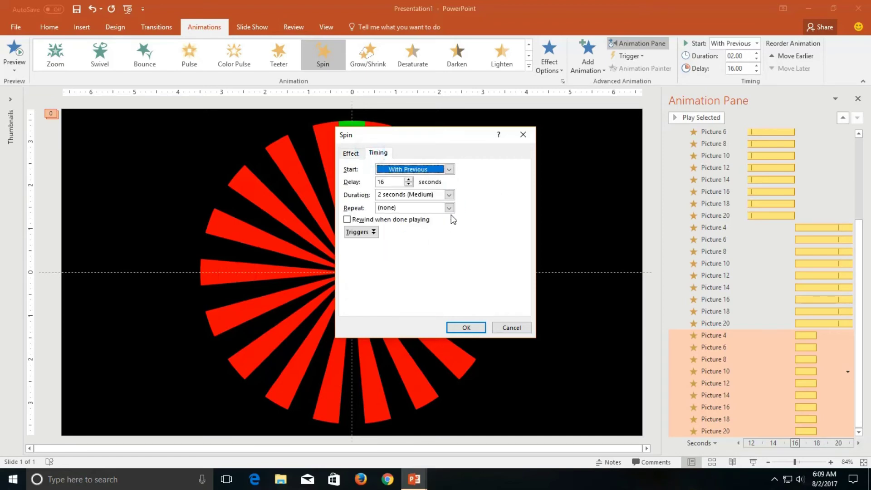
left_click(450, 208)
left_click(422, 227)
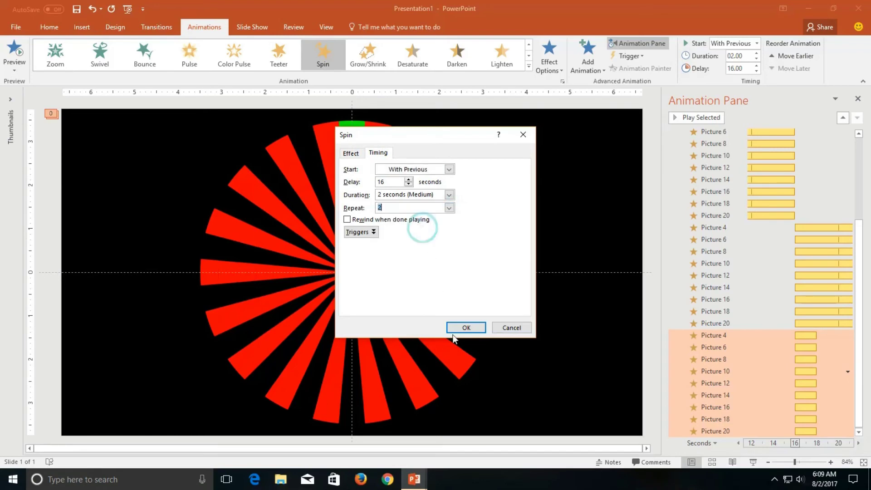
left_click(461, 329)
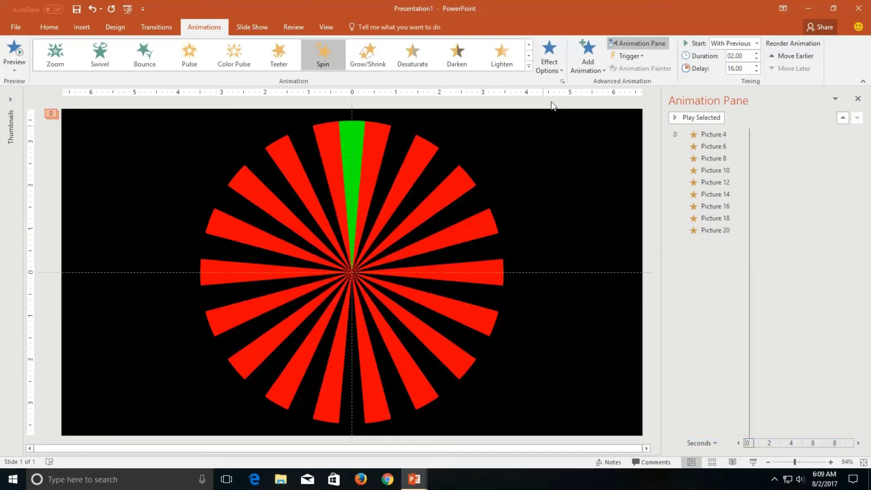
left_click(754, 462)
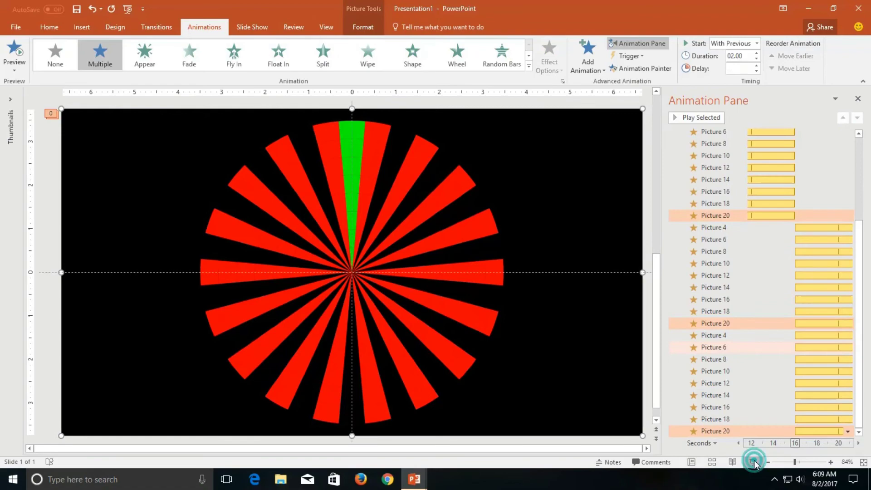